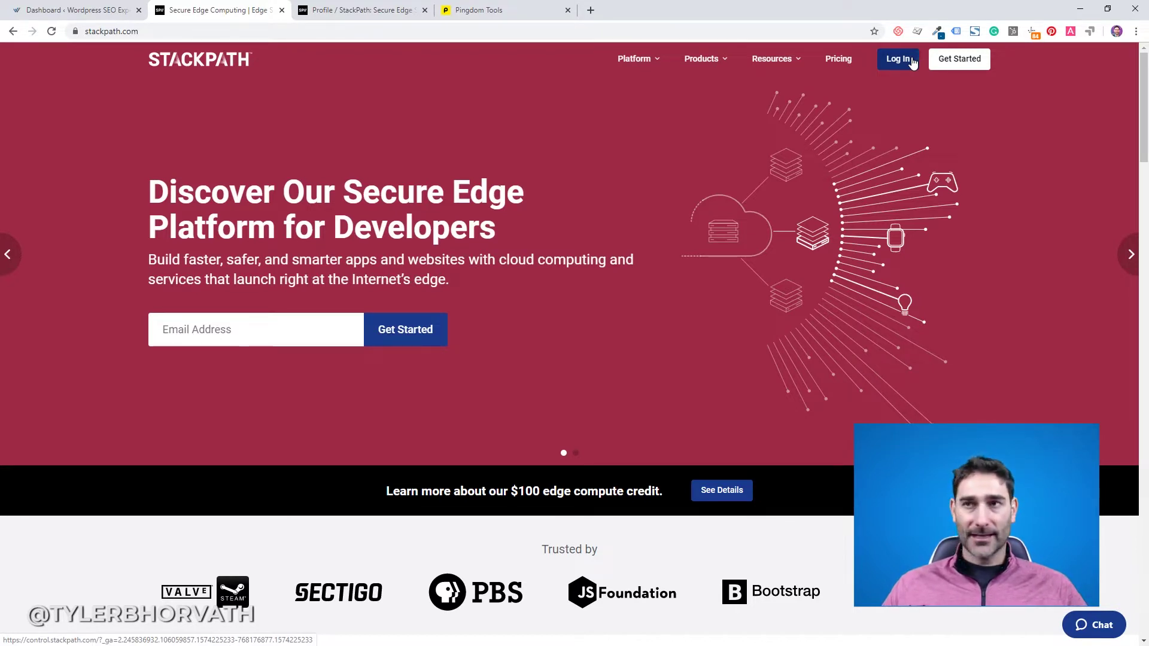
Log in to the StackPath control panel and start creating a new site
click(910, 60)
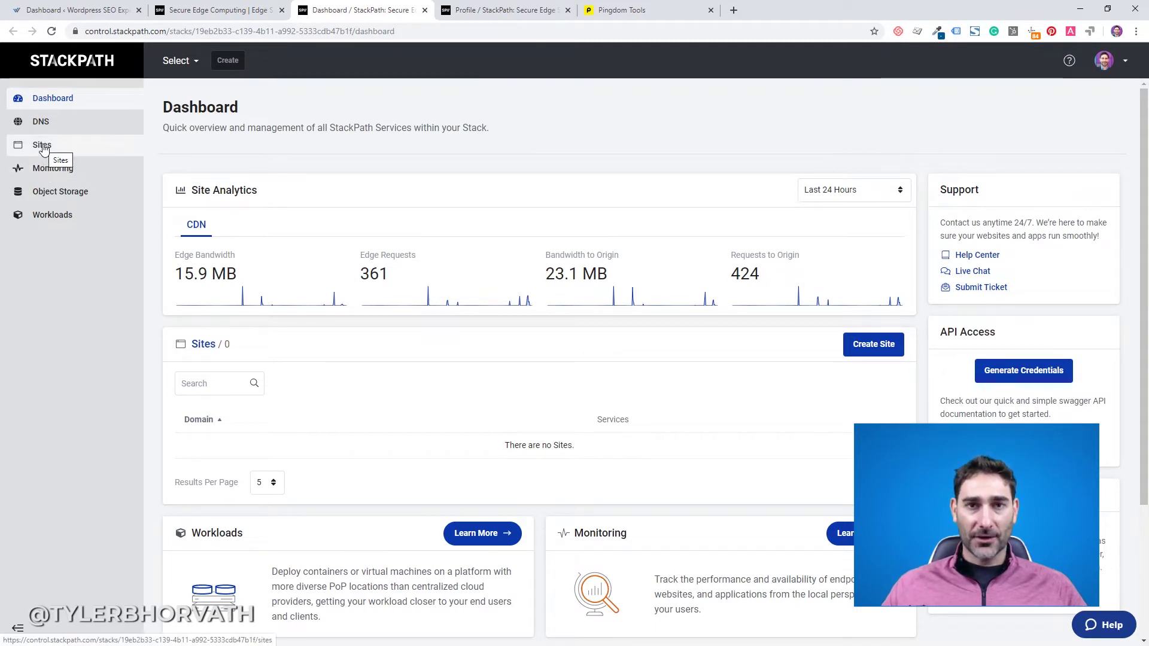
click(43, 146)
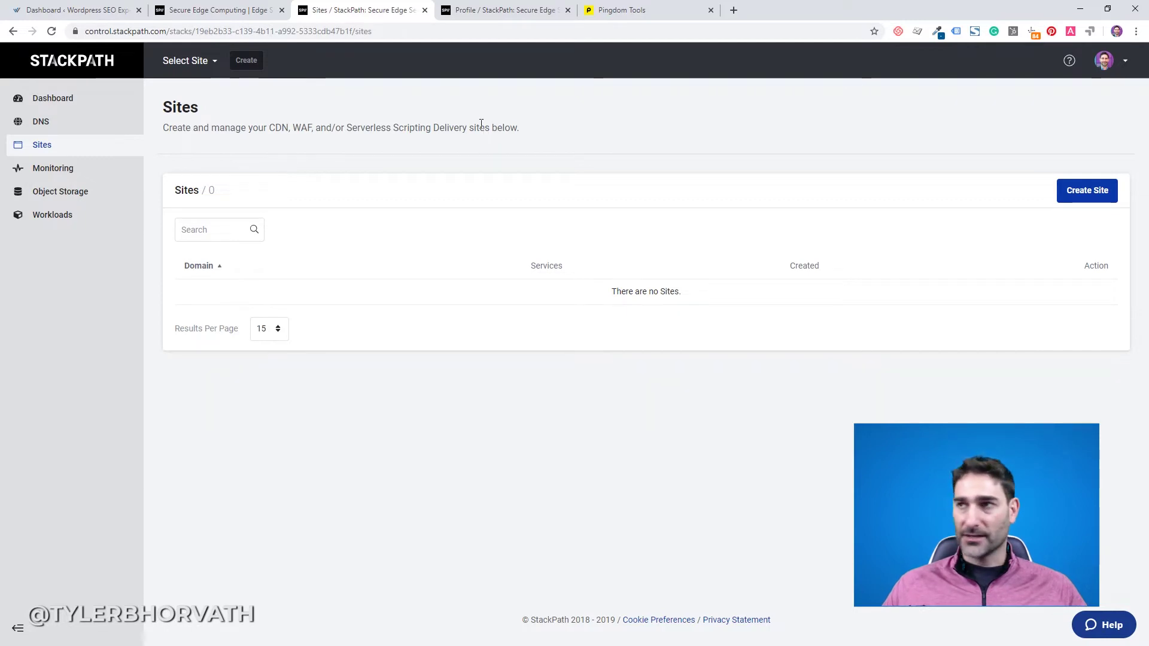
click(1107, 195)
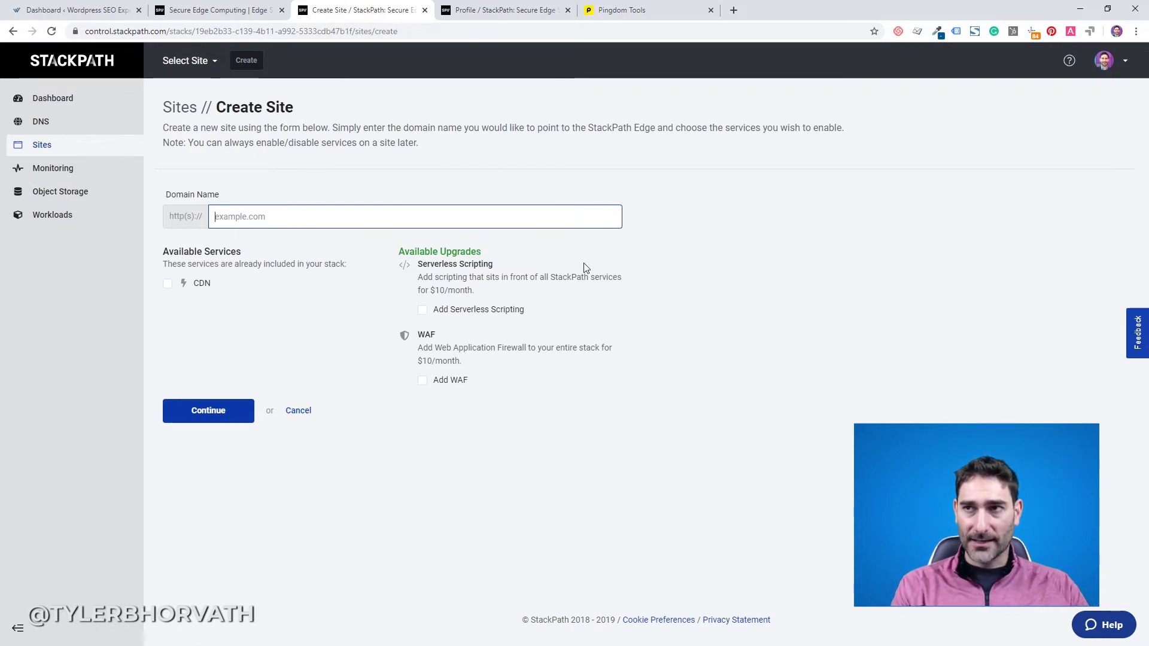
Set the new site's domain name to wordpressseo.net, enable the CDN service without upgrades and continue to the origin settings
text(wordpressseo.mnet)
key(BackSpace)
text(net)
click(311, 503)
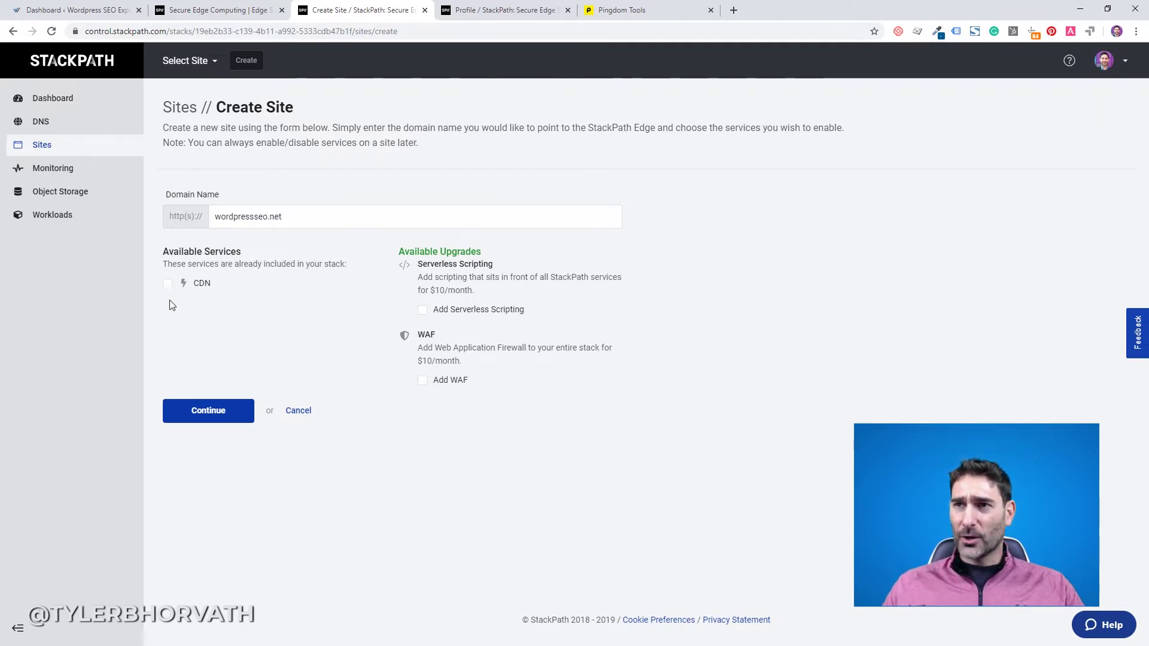
click(168, 284)
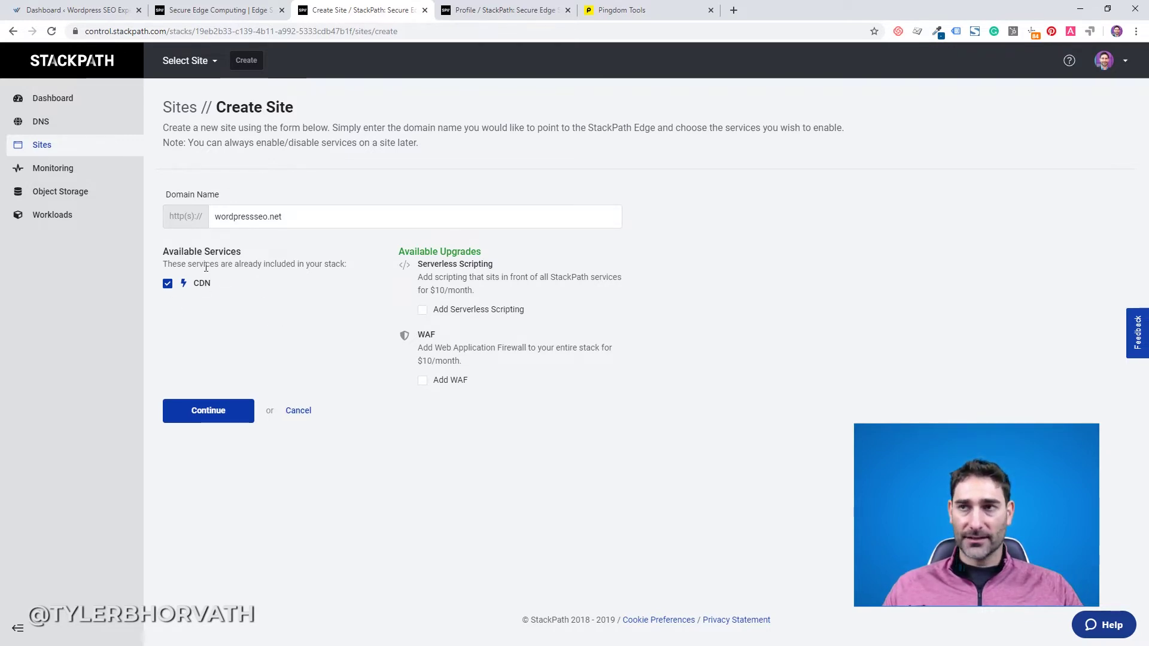
click(193, 421)
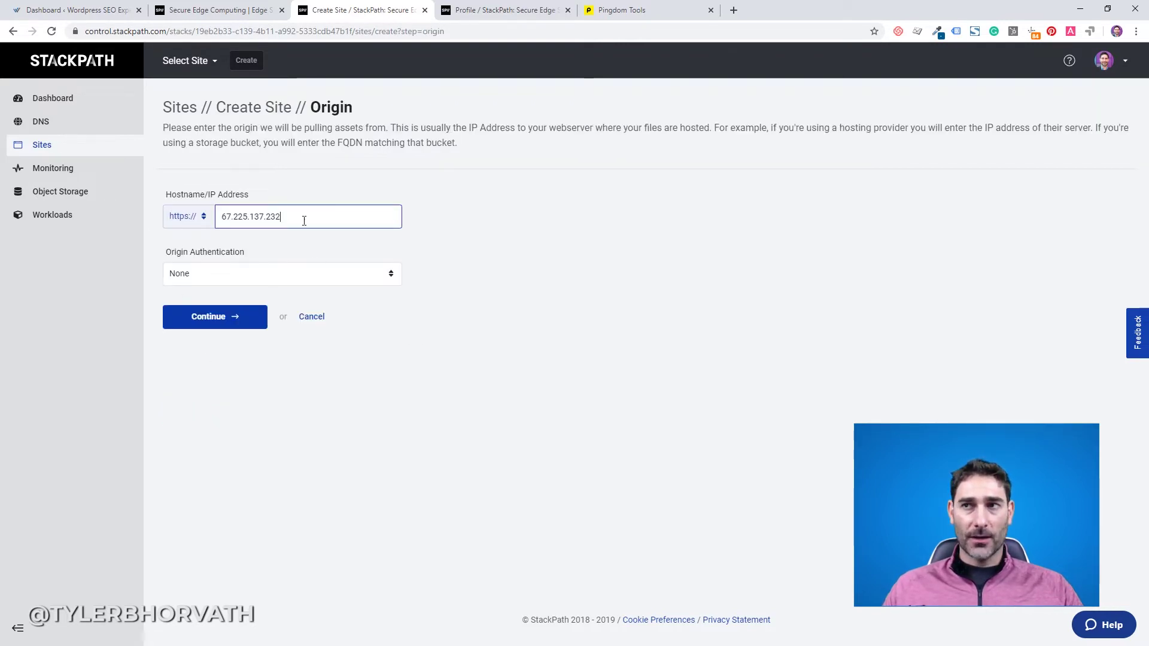
Accept the prefilled https origin address 67.225.137.232 with no origin authentication and create the site
double_click(303, 218)
click(201, 388)
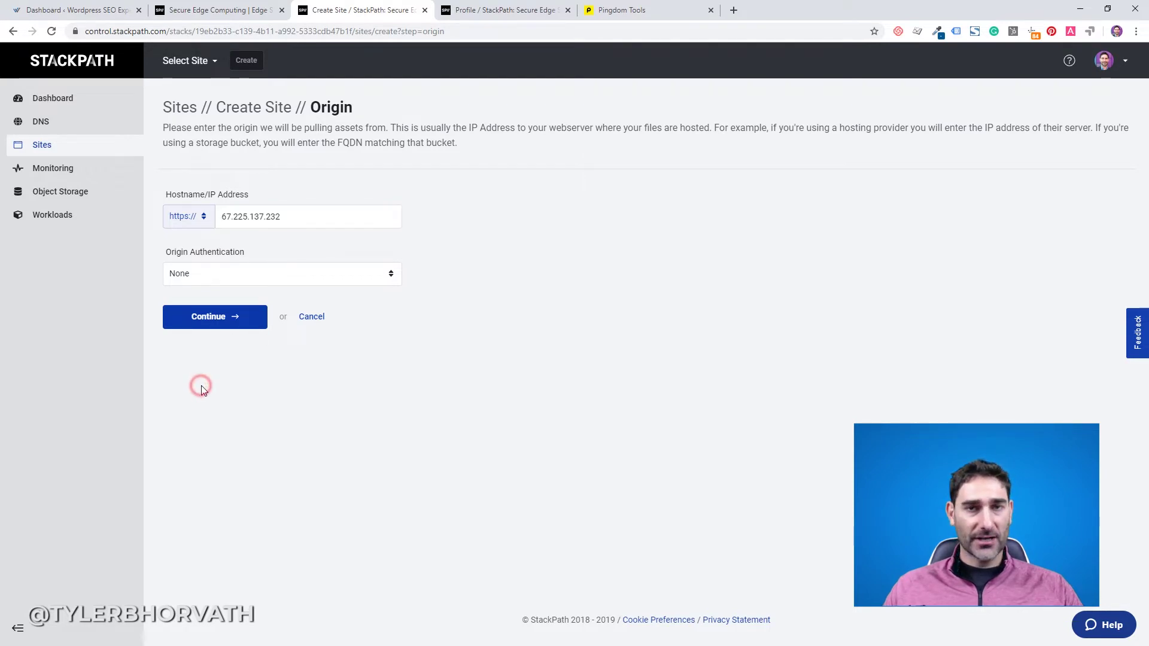
click(219, 328)
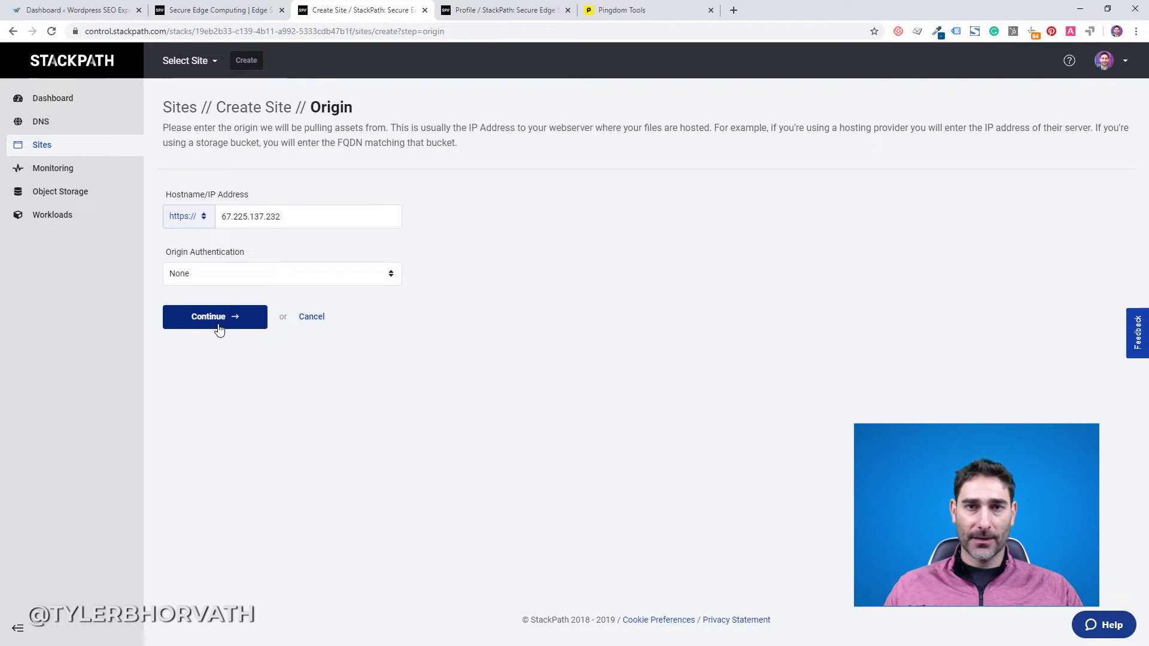
click(219, 329)
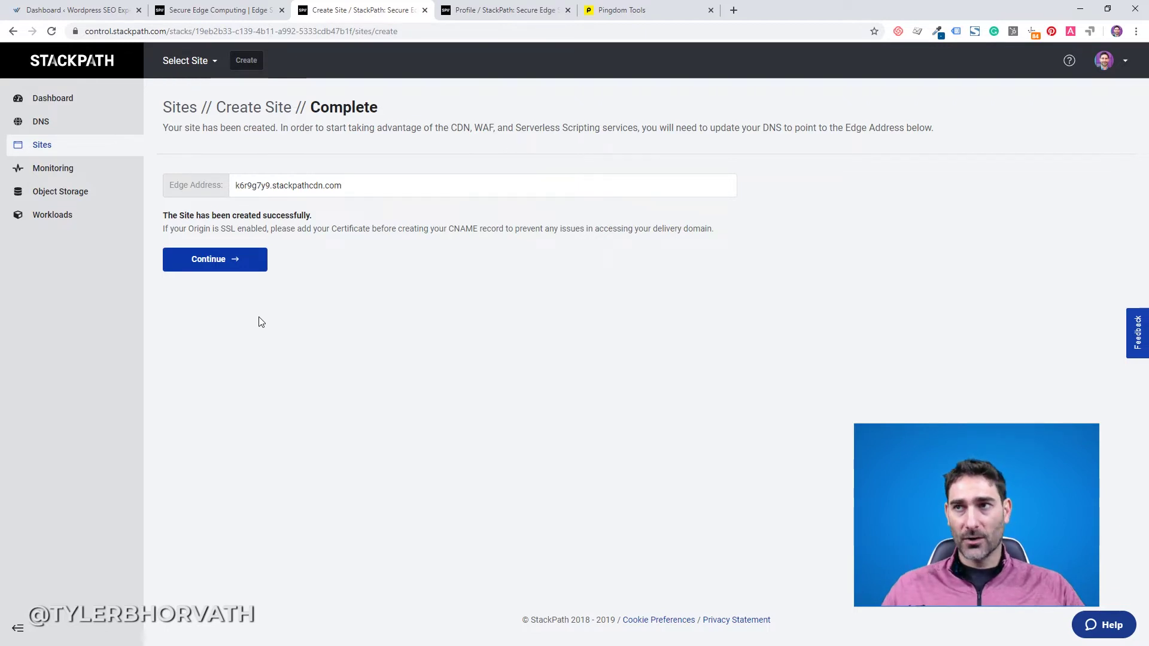
Highlight the created site's edge address and continue to the site's overview
triple_click(387, 182)
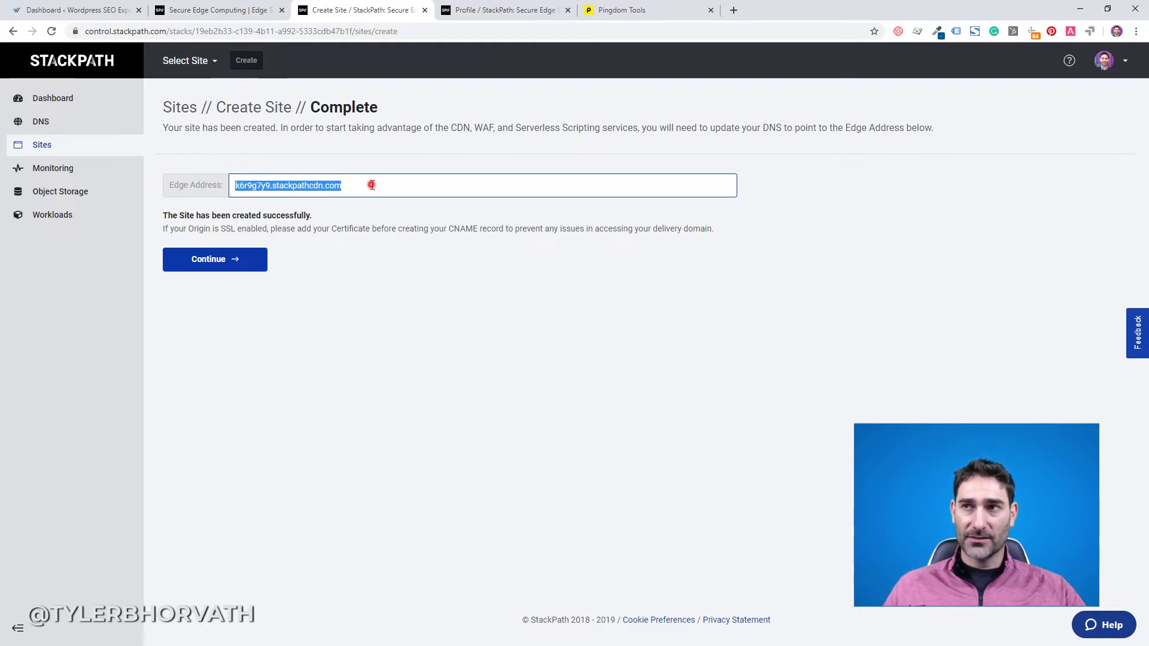
click(403, 356)
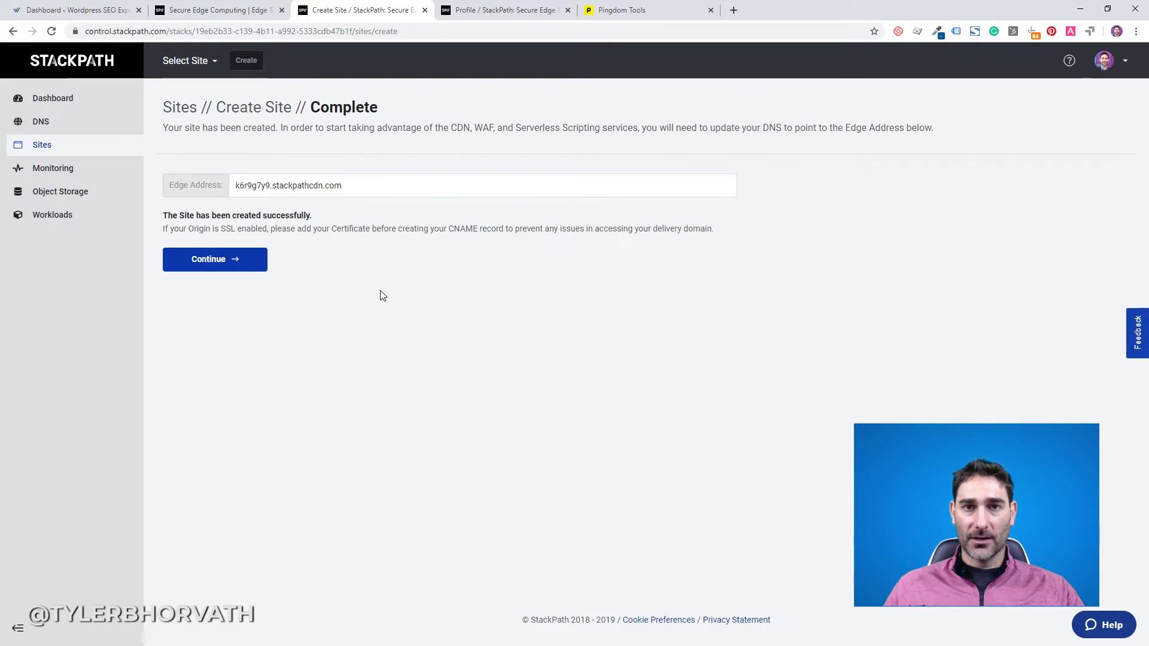
click(245, 271)
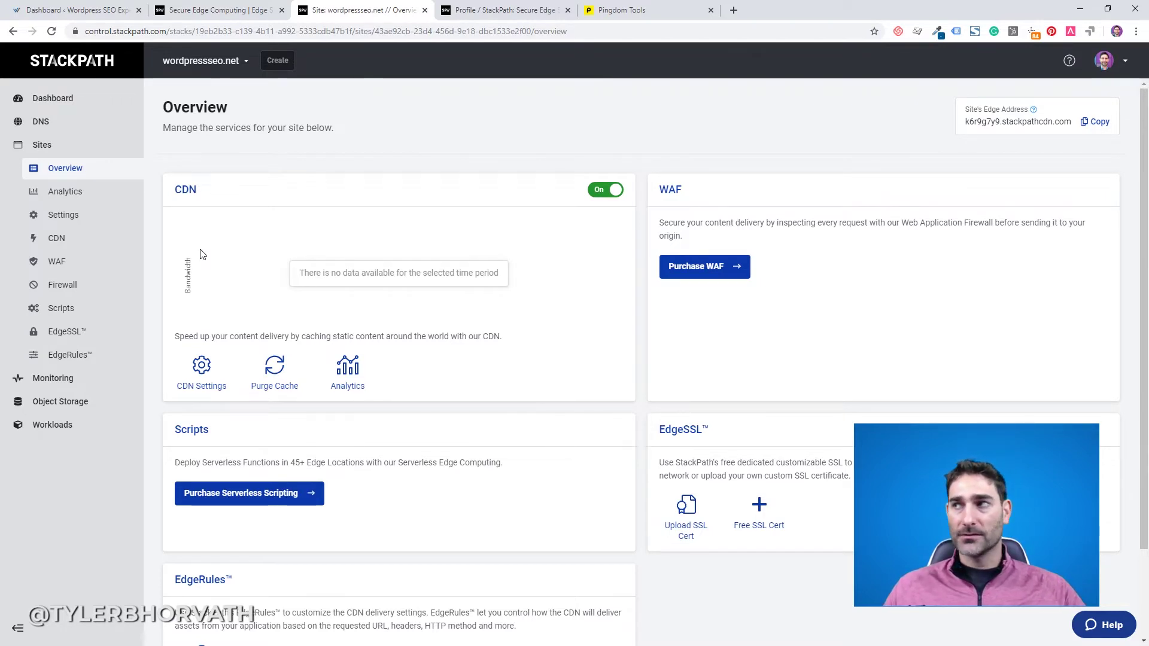
Generate API credentials named "wordpressseo site" in the account's API management
click(1112, 68)
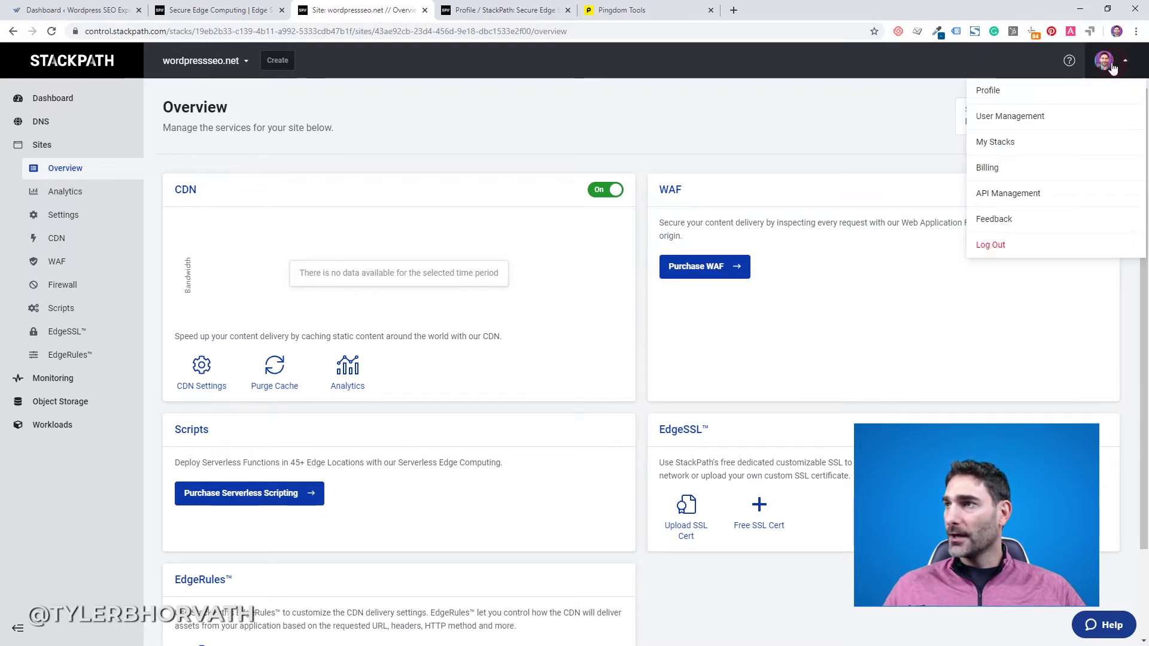
click(1037, 204)
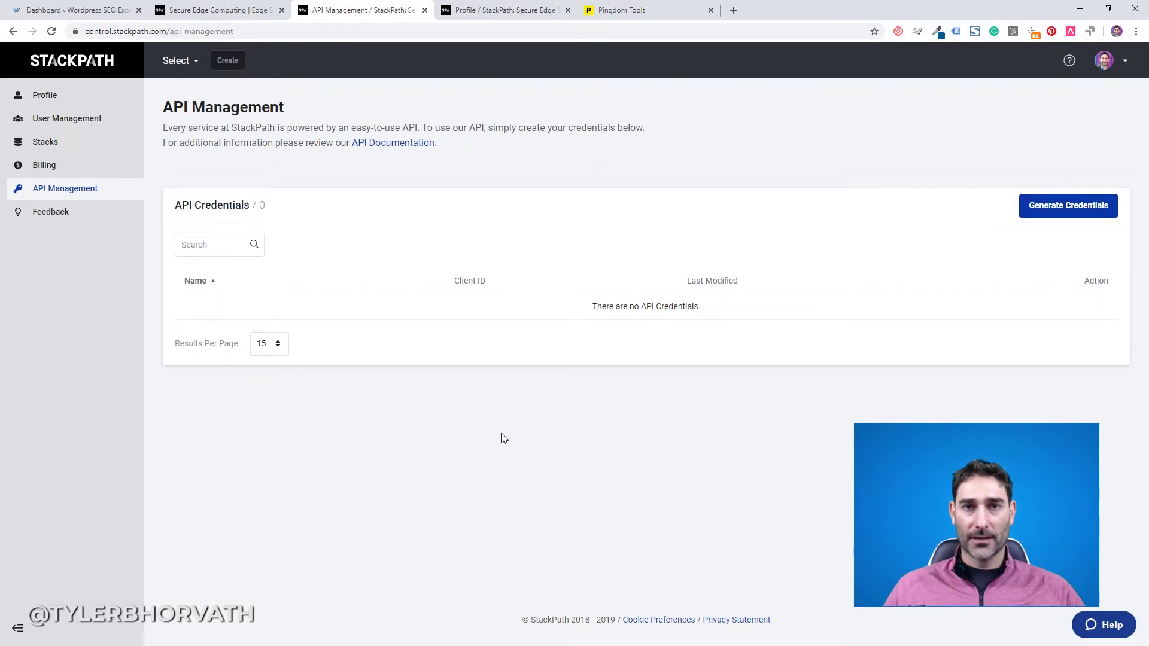
click(1084, 209)
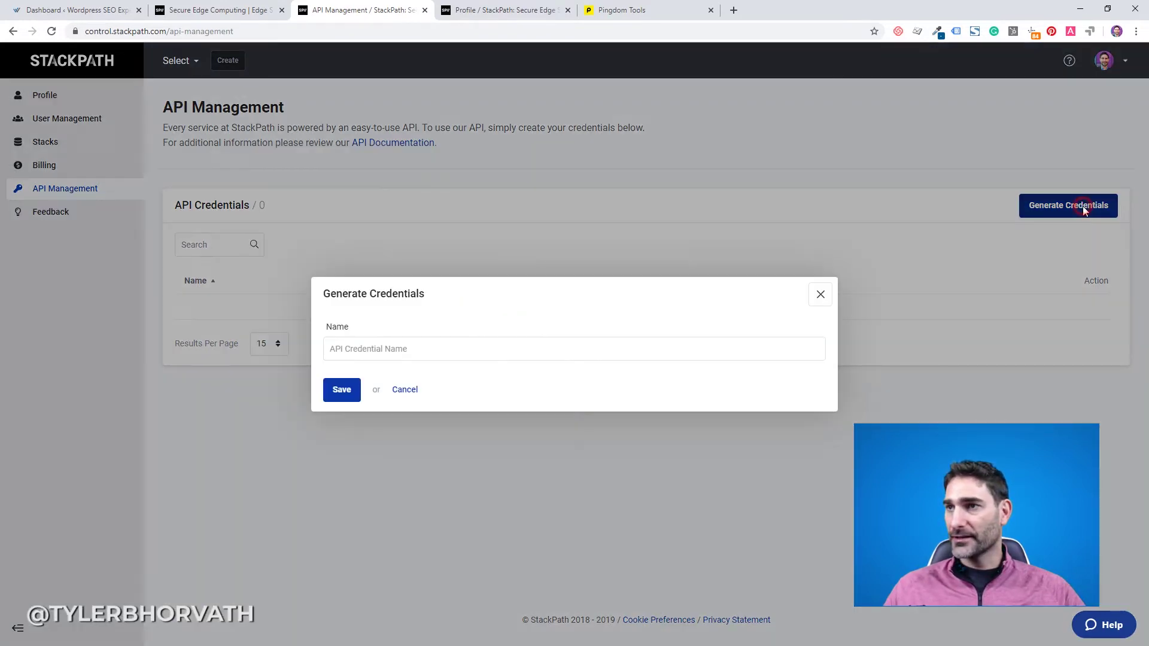
click(431, 303)
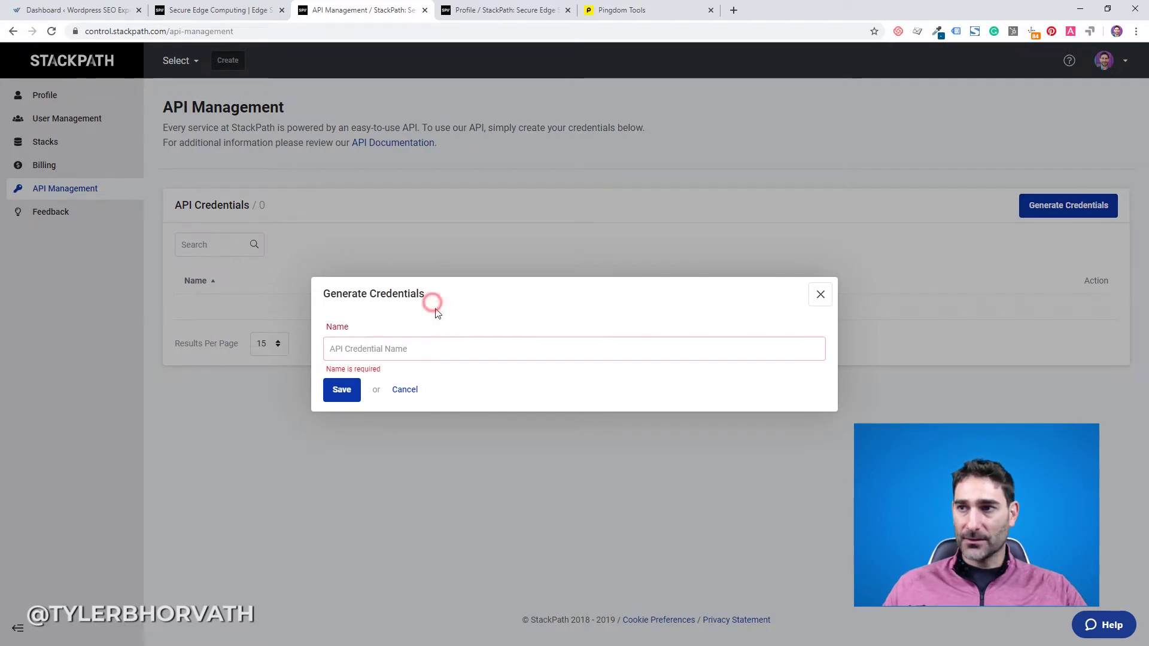
click(433, 350)
text(wordpres)
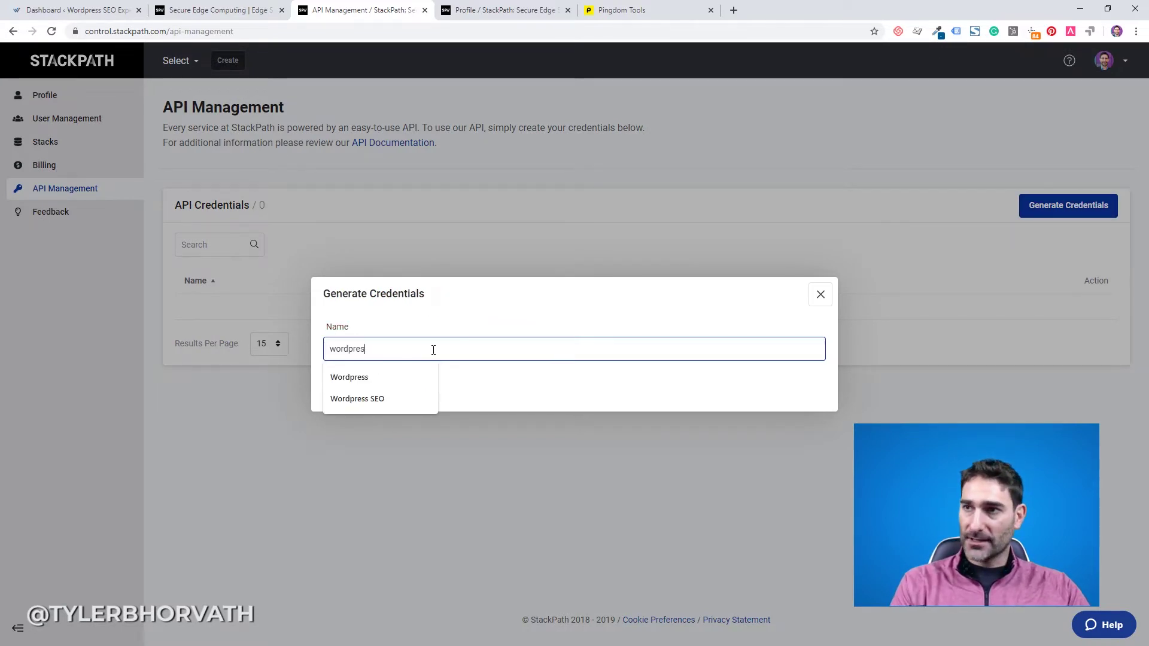
text(sseo site)
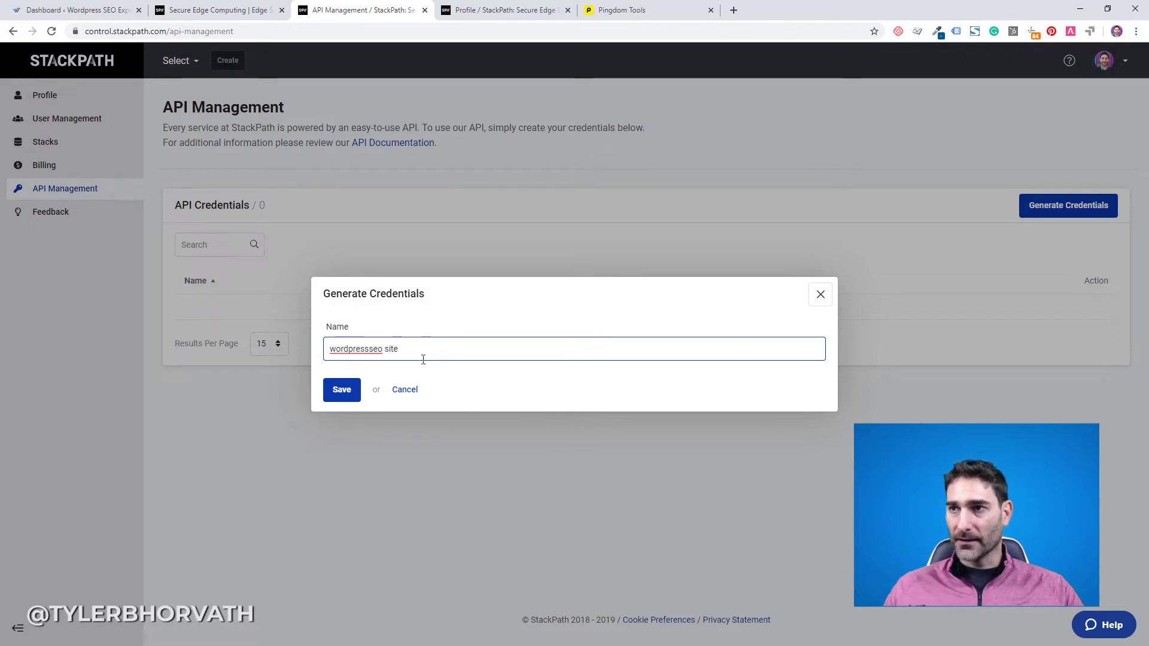
click(324, 397)
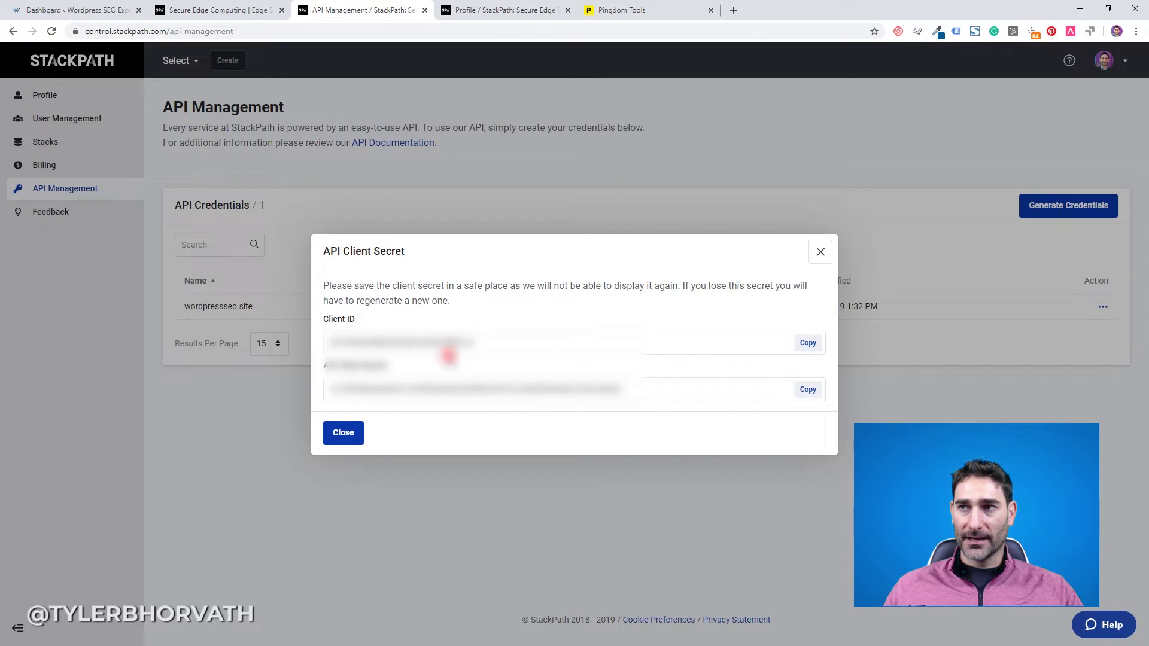
Select the generated client ID and API client secret in turn to point out both values
click(448, 341)
click(436, 390)
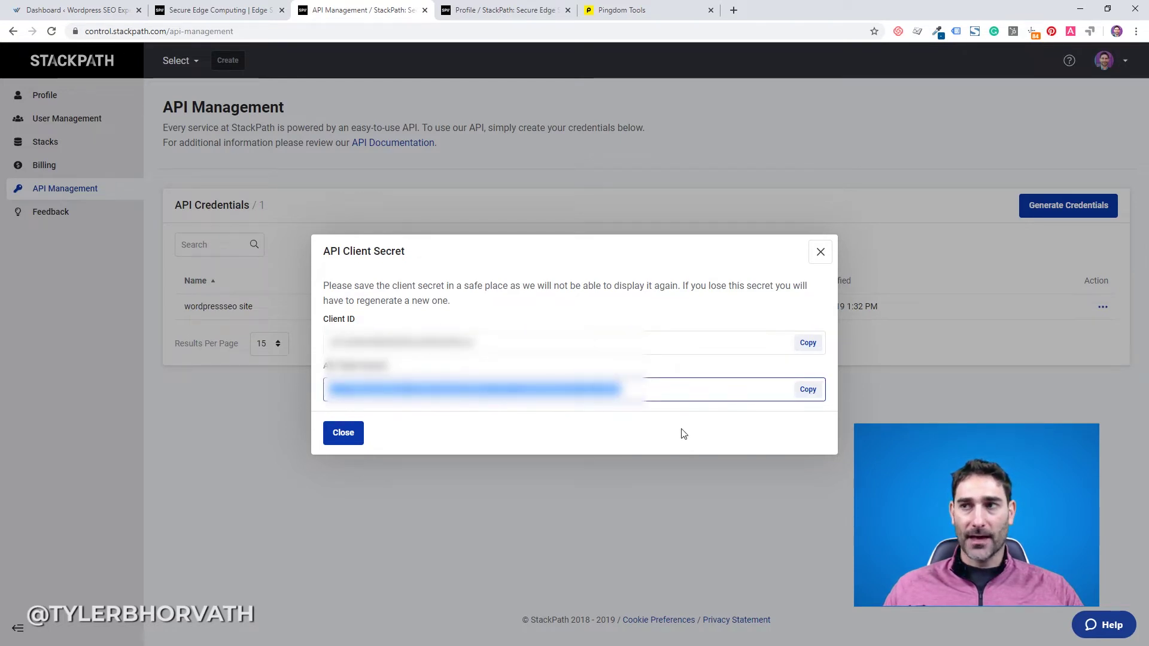
click(493, 340)
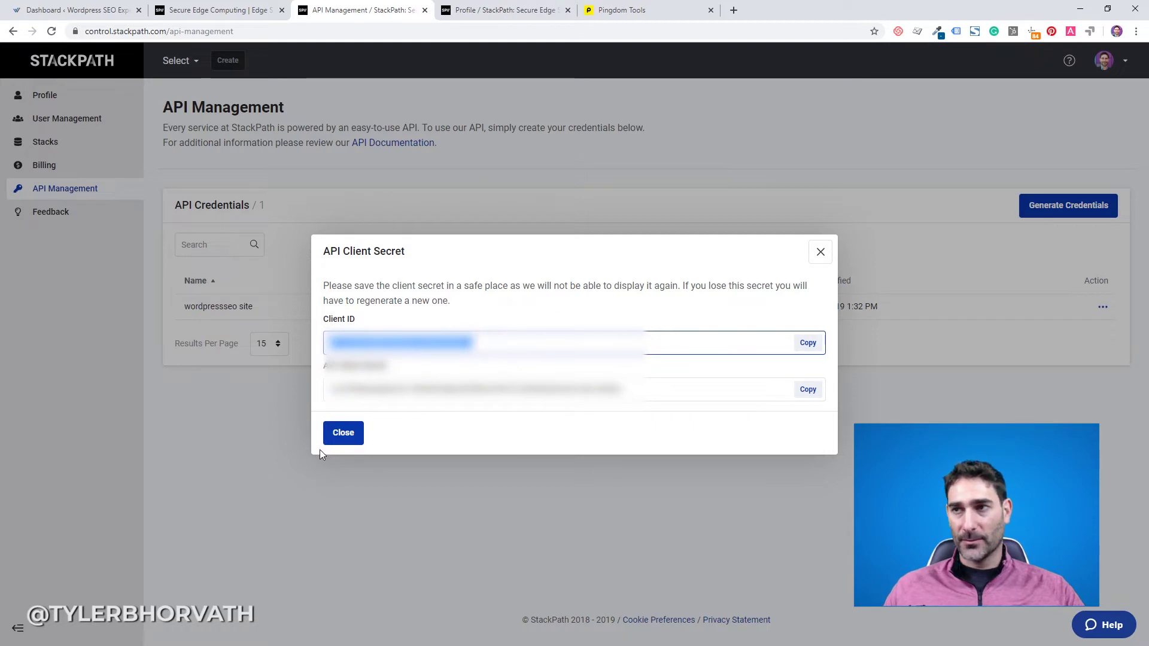
click(379, 396)
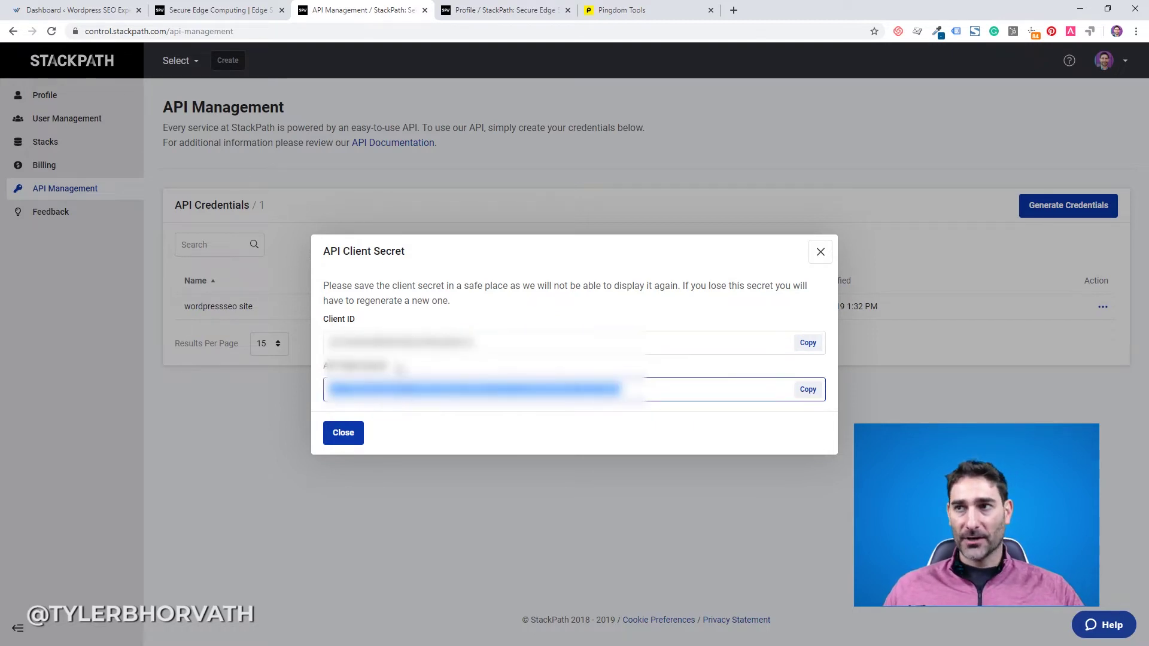
click(396, 346)
click(397, 392)
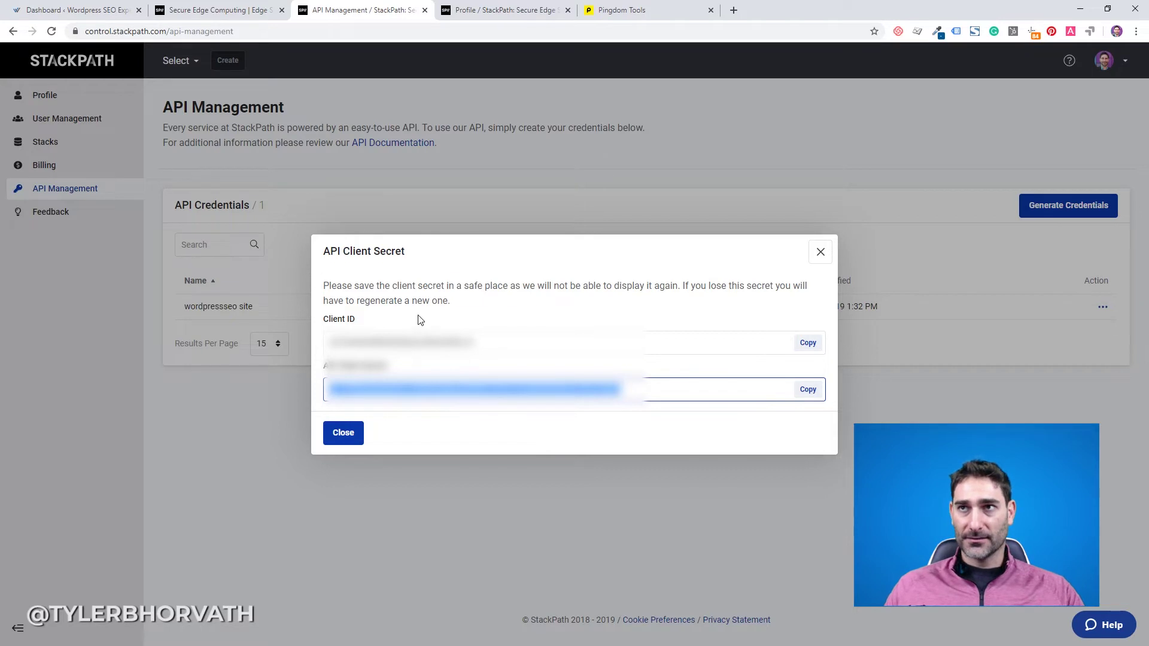
Switch to the WordPress dashboard, search the new plugins for "w3 total" and install W3 Total Cache
click(98, 6)
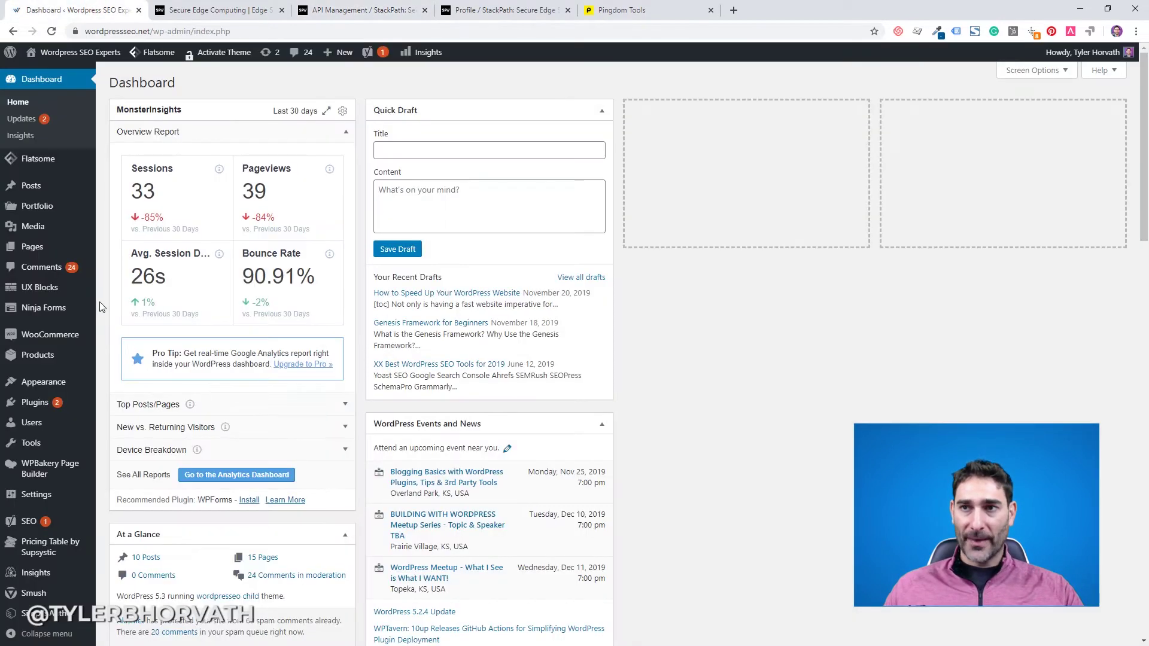
click(37, 407)
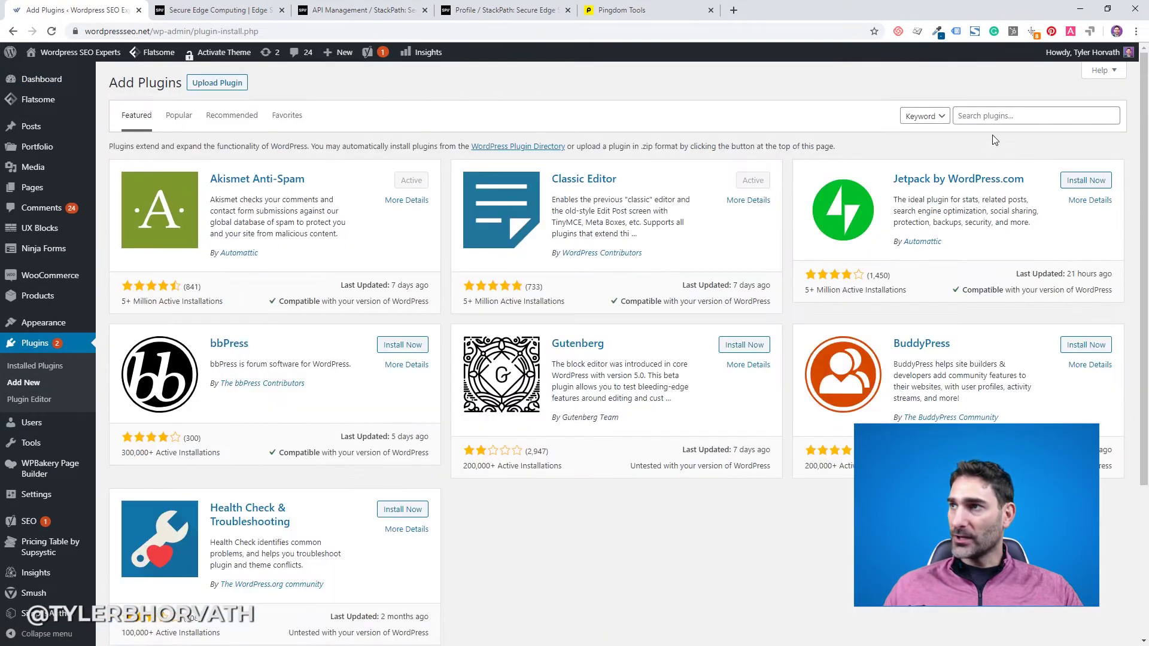
click(998, 118)
text(w3 total)
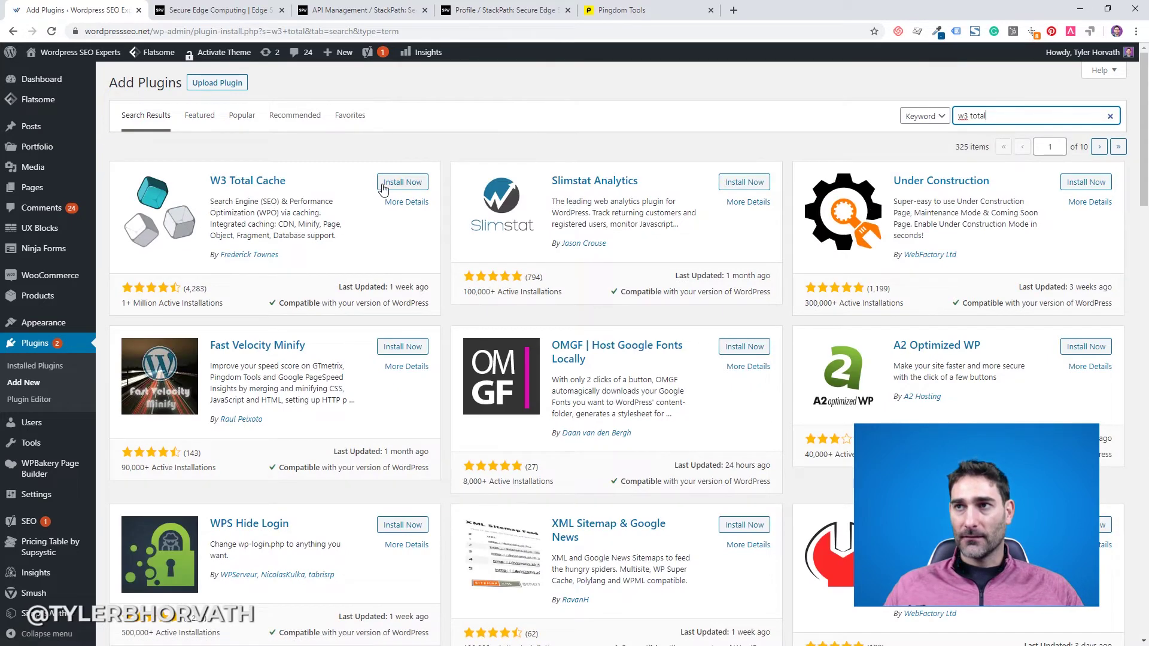
drag(317, 179, 203, 163)
drag(297, 265, 221, 254)
click(403, 182)
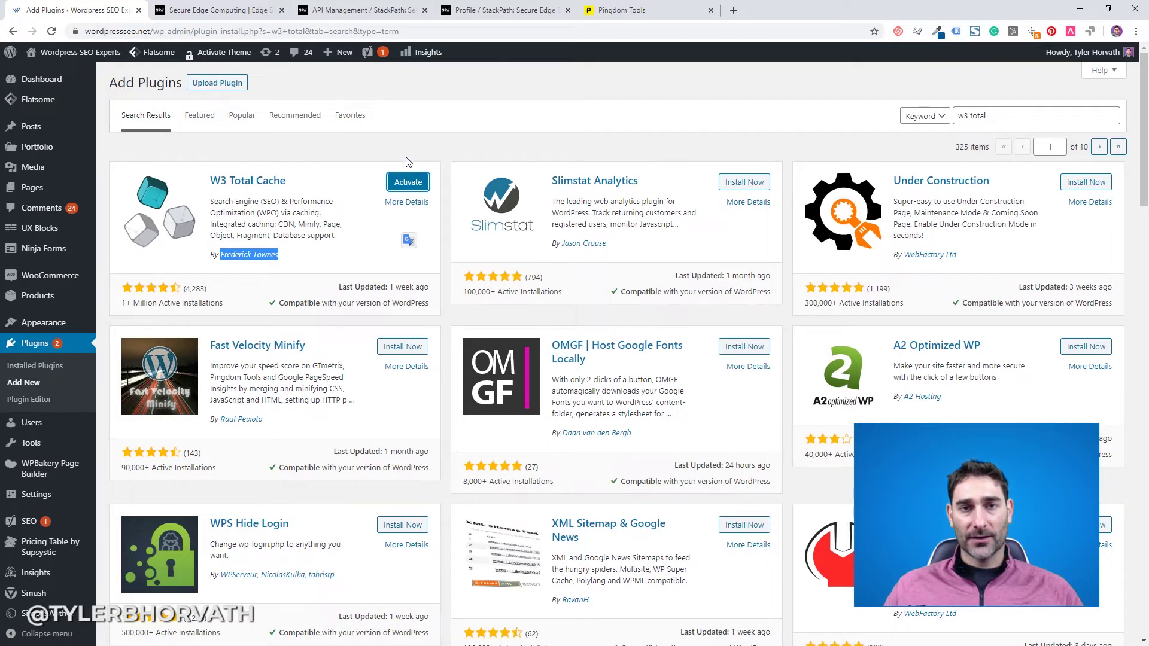
click(616, 8)
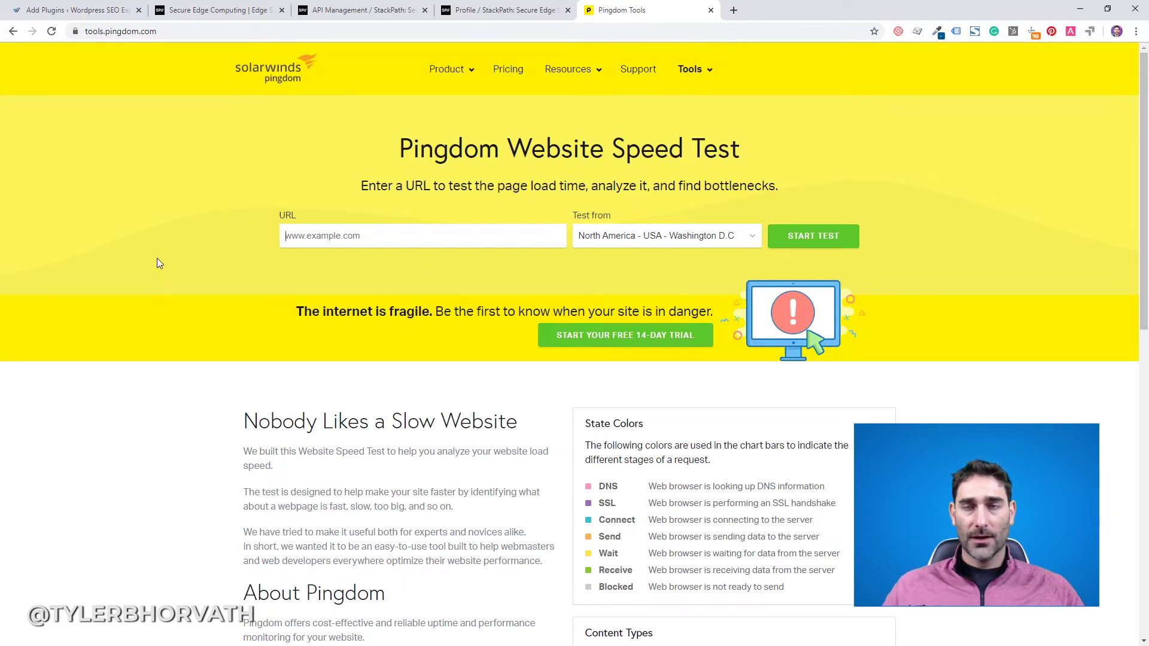
click(78, 10)
drag(85, 31, 177, 31)
key(ctrl+c)
click(598, 10)
click(449, 231)
key(ctrl+v)
triple_click(407, 235)
key(ctrl+c)
click(407, 235)
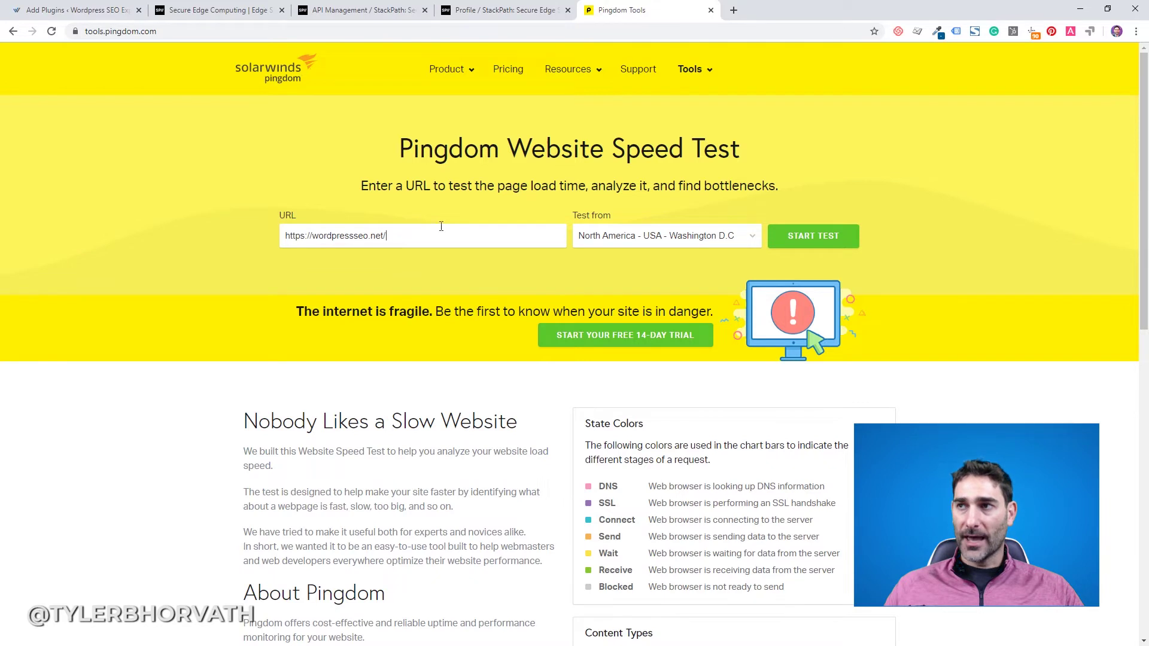
Choose North America - USA - Washington D.C as the test location and run the speed test
click(675, 235)
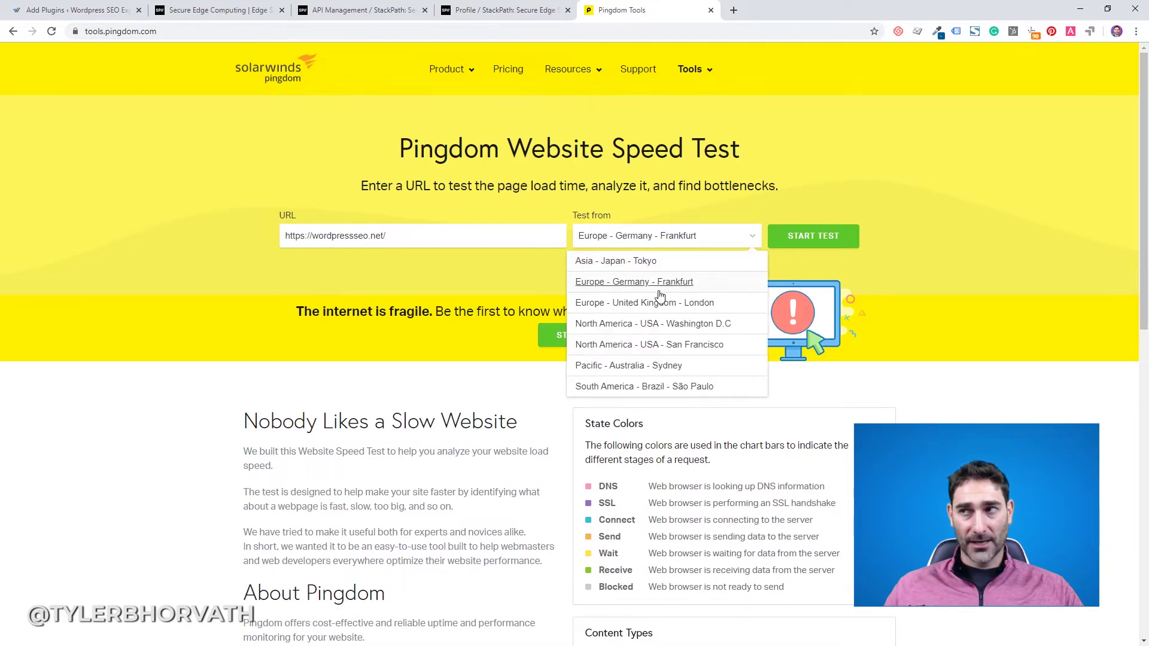
click(657, 332)
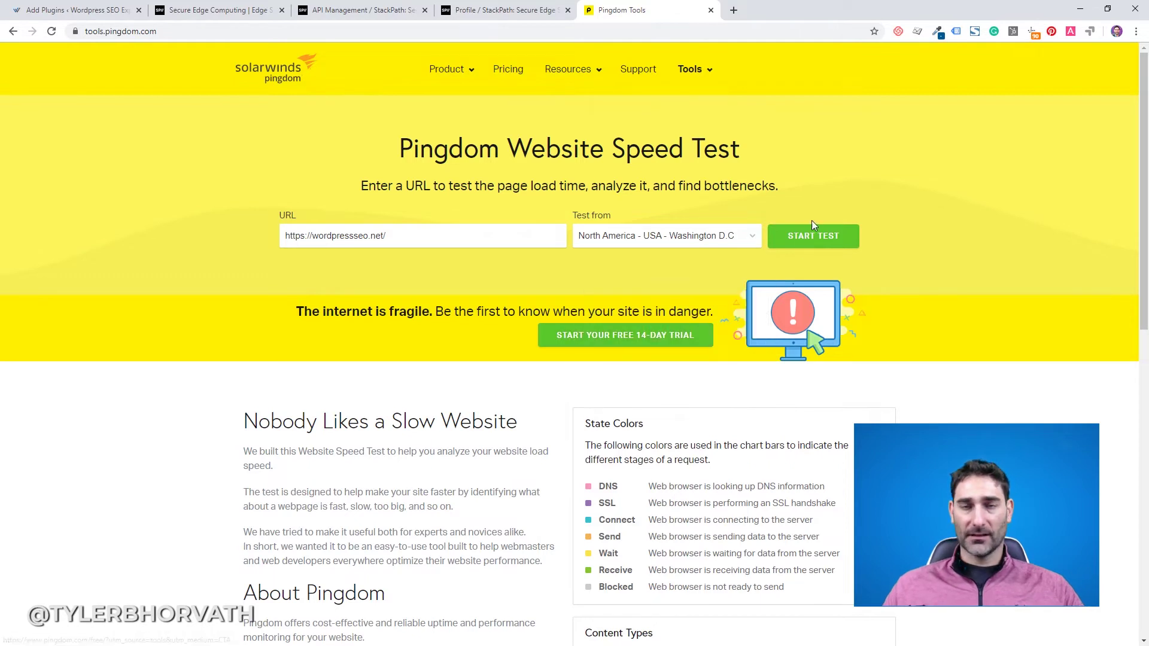
click(805, 239)
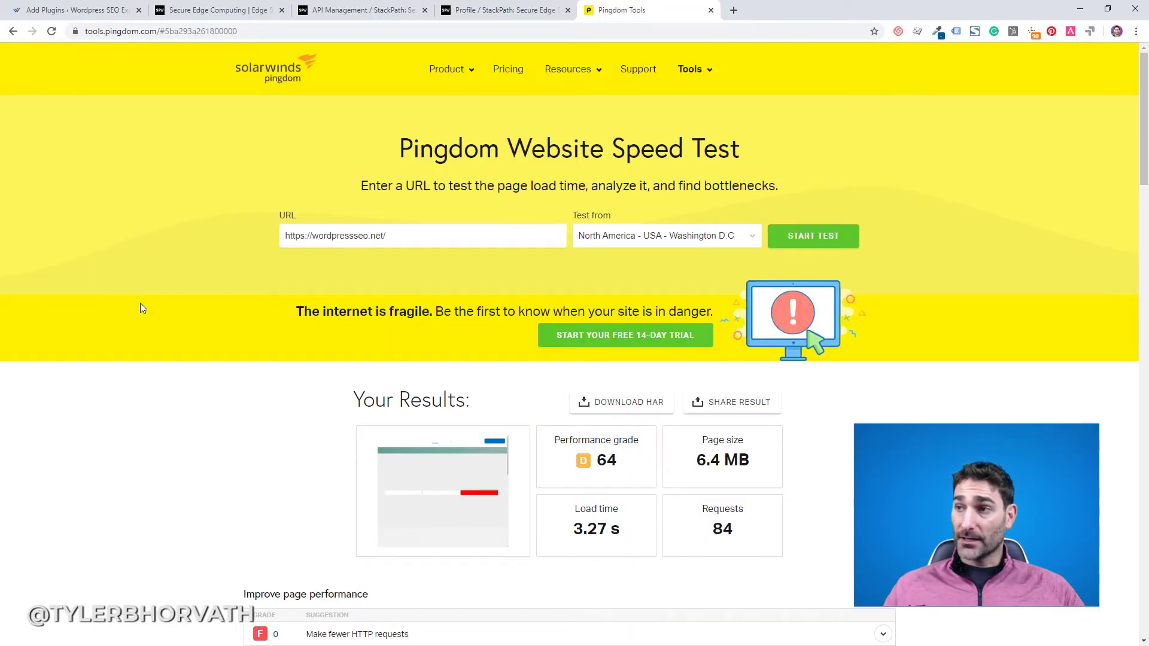
Examine the speed test results and expand the "Make fewer HTTP requests" suggestion
scroll(141, 303, down, 2)
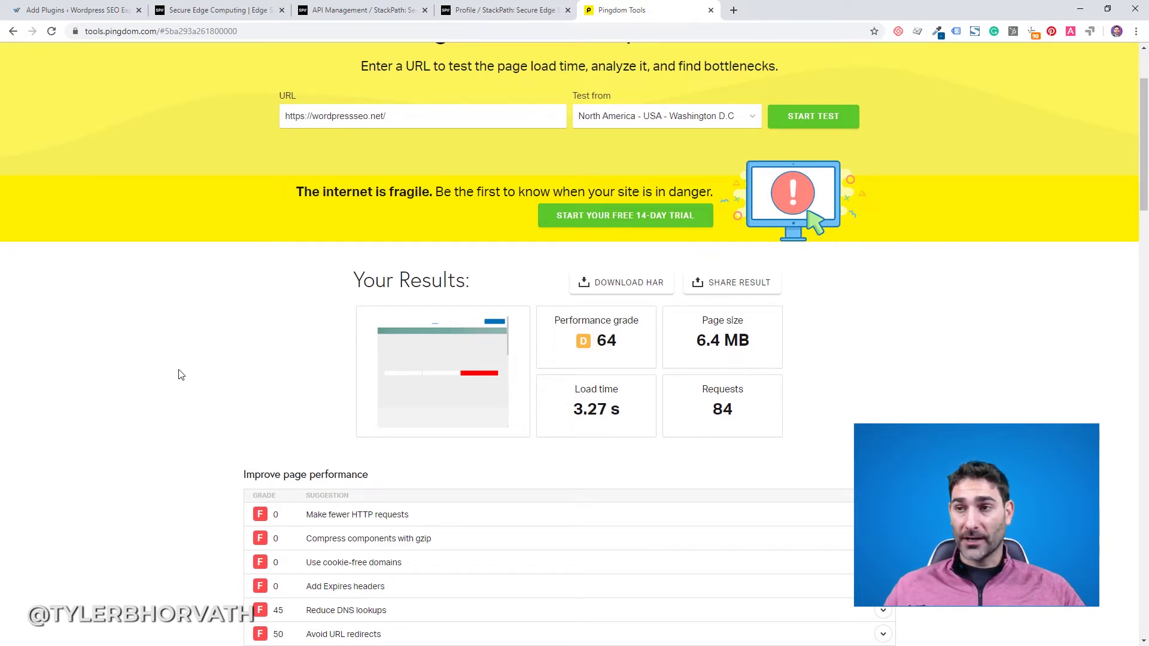
scroll(180, 373, down, 3)
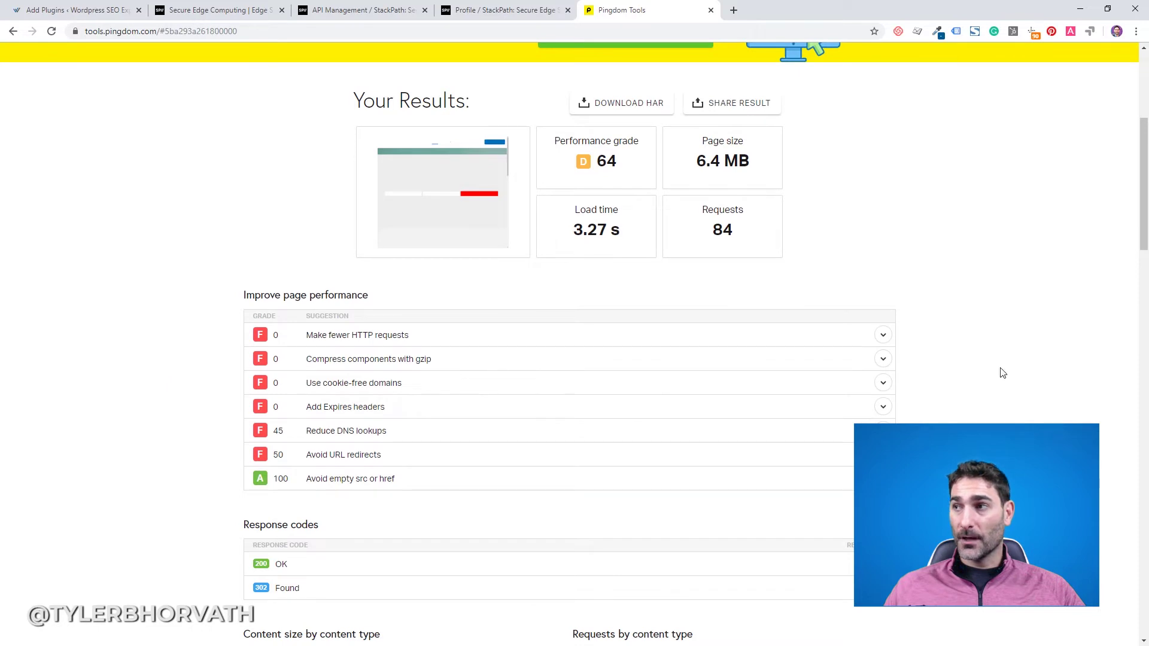
click(882, 334)
scroll(735, 336, down, 2)
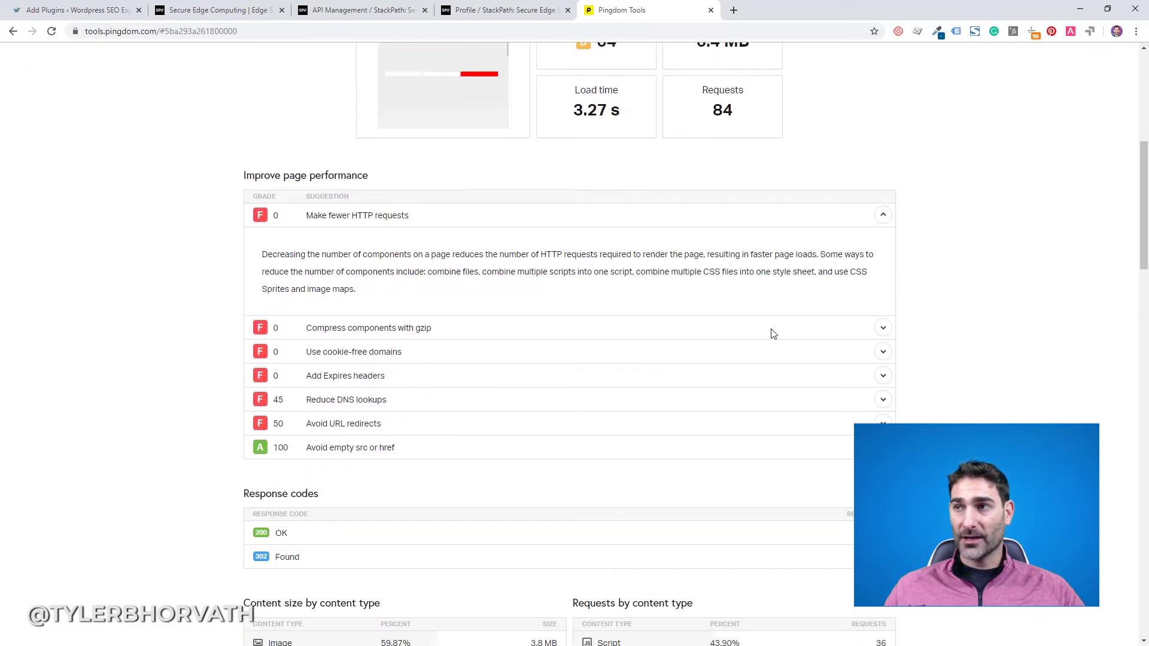
Expand the "Compress components with gzip" suggestion, then switch to the WordPress dashboard and activate W3 Total Cache
click(882, 328)
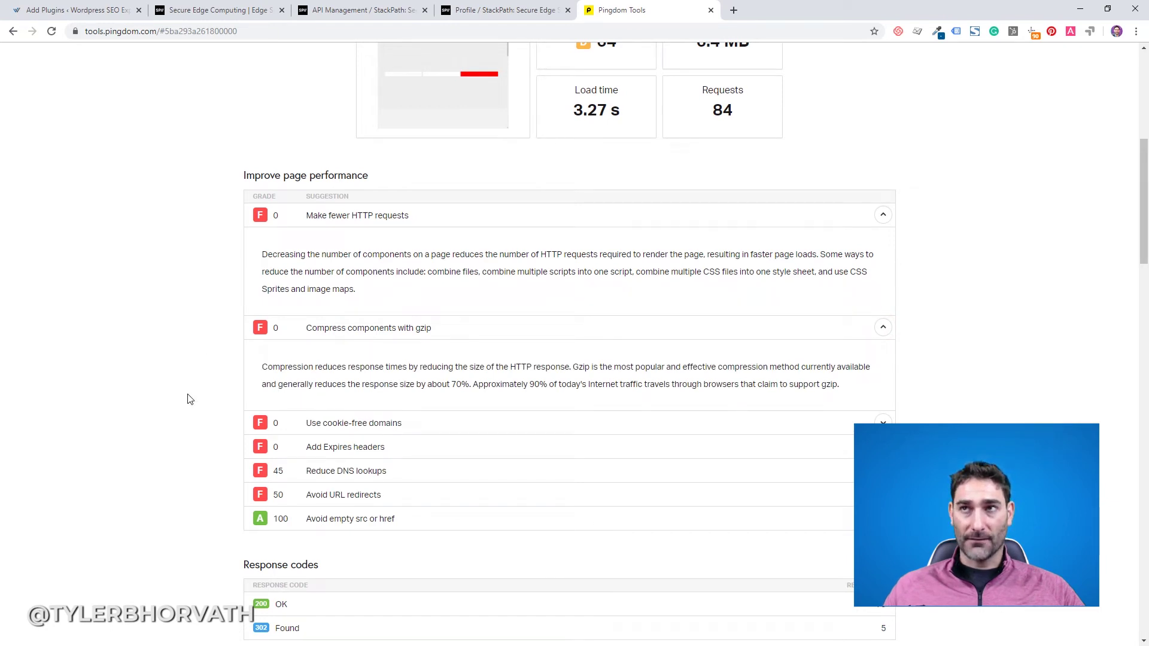
click(89, 10)
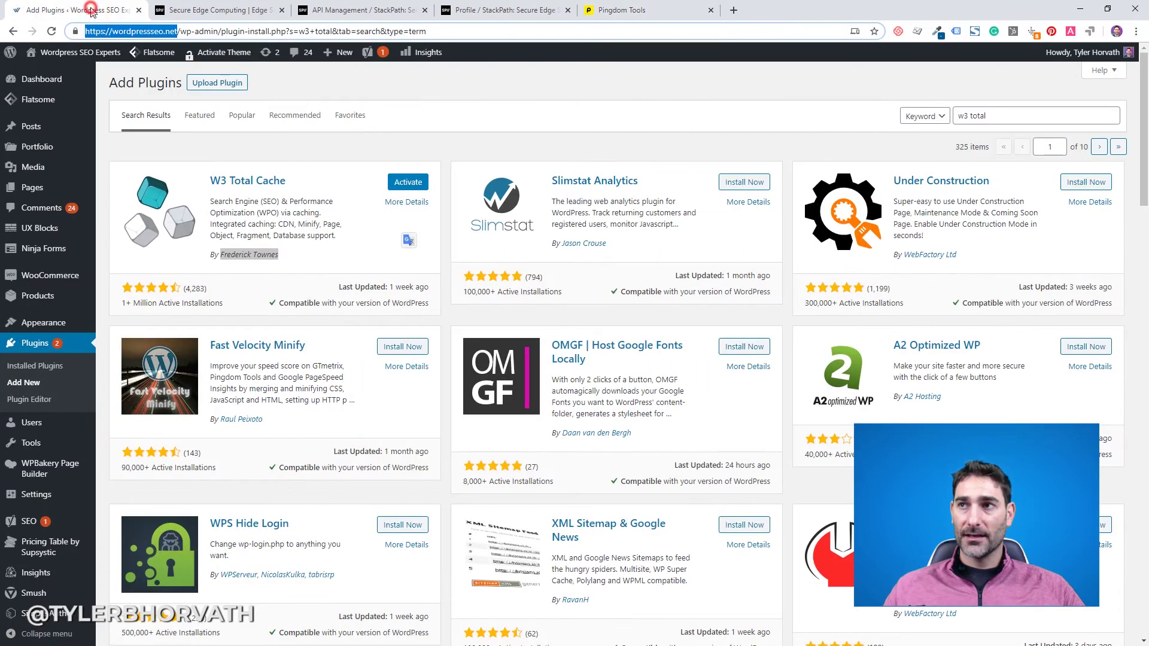
click(412, 186)
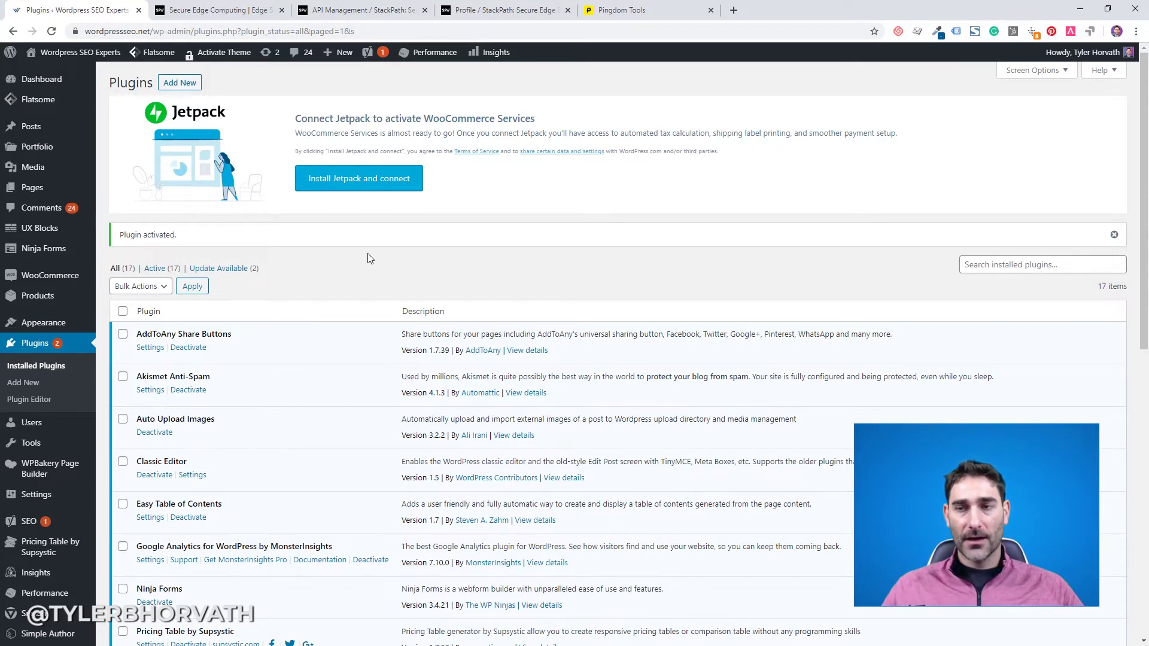
Open W3 Total Cache's general settings, leave Minify enabled in Auto mode and save all settings
scroll(311, 311, down, 3)
mouse_move(10, 578)
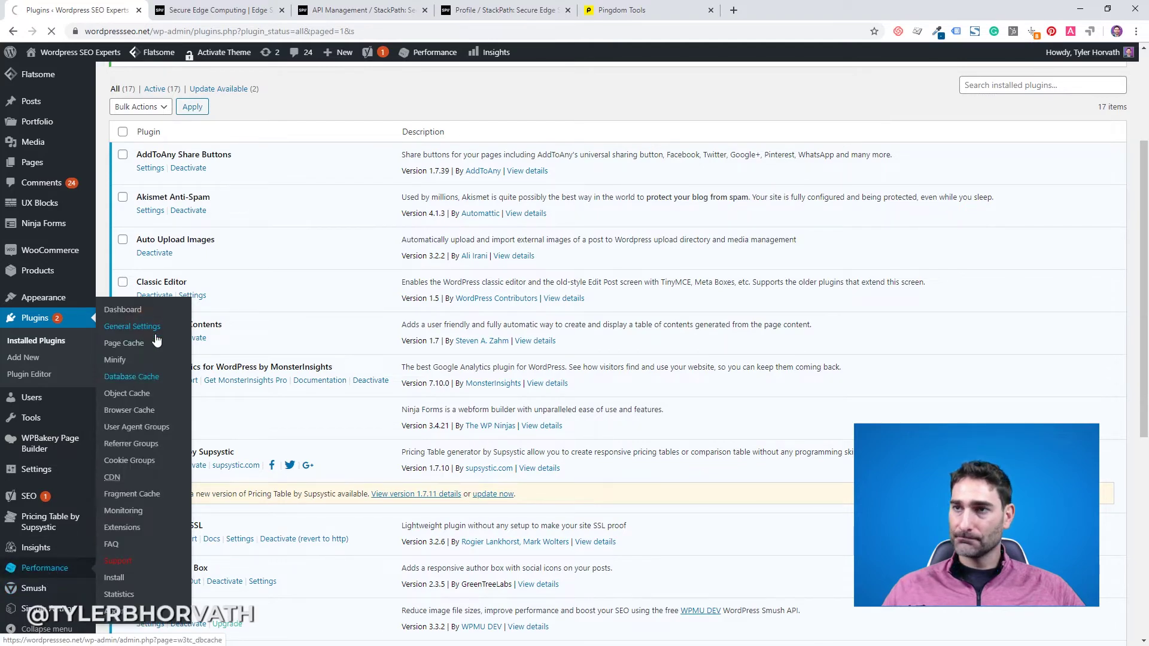
click(155, 328)
scroll(463, 227, down, 2)
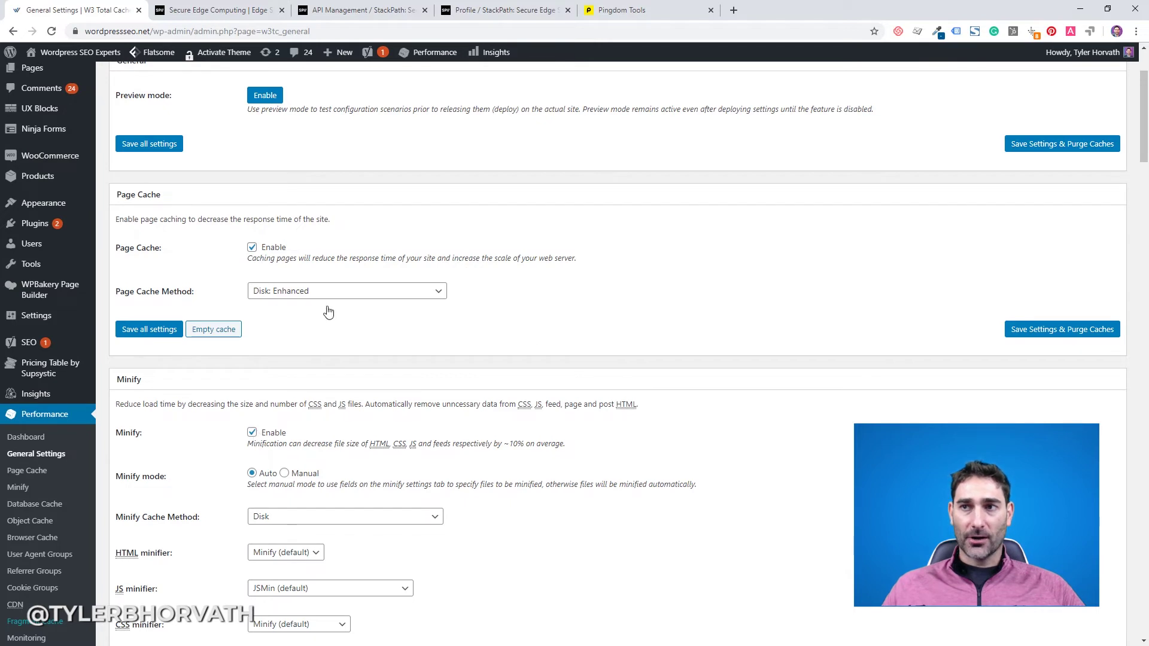
click(252, 432)
click(252, 432)
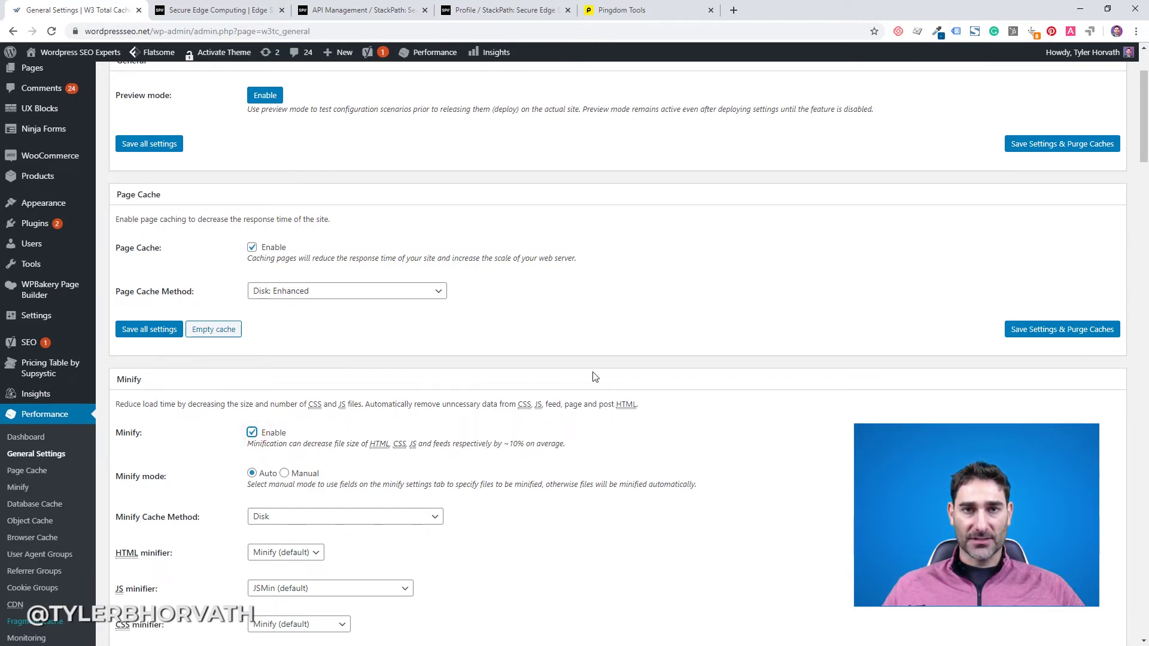
scroll(595, 377, down, 3)
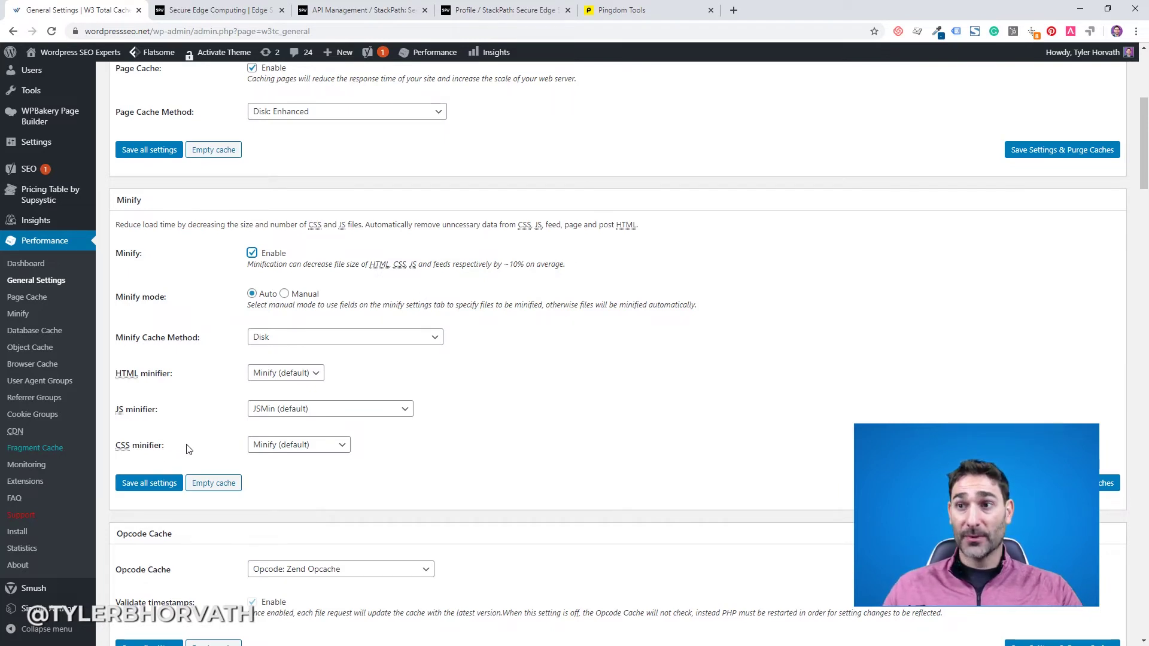
click(150, 483)
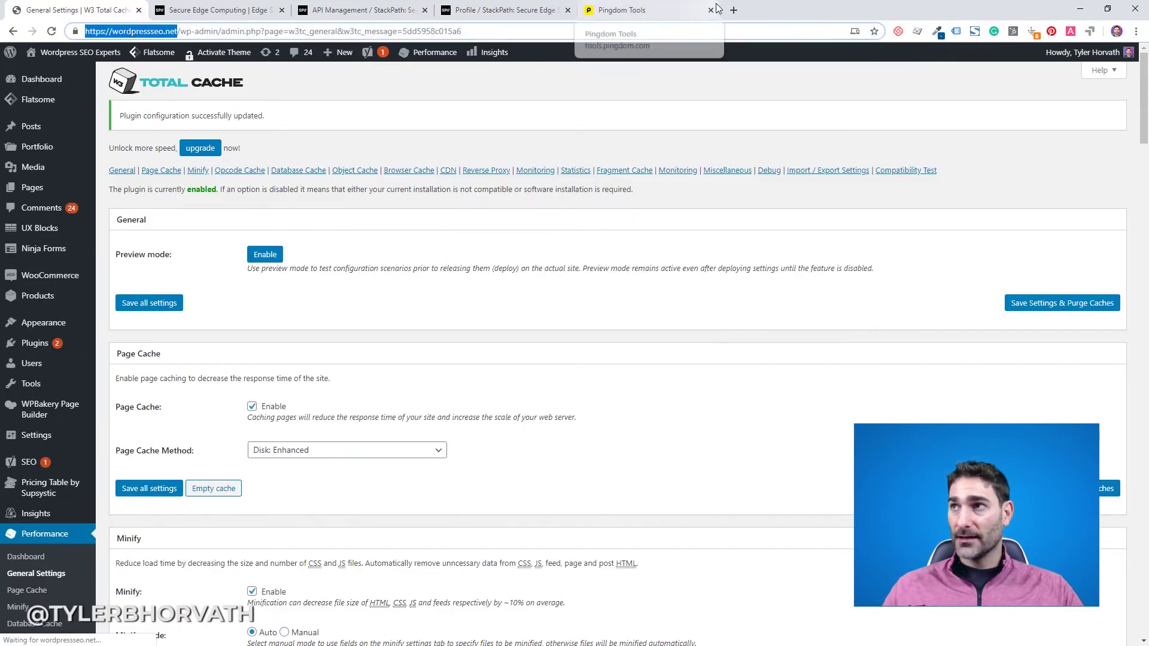
click(733, 10)
key(ctrl+v)
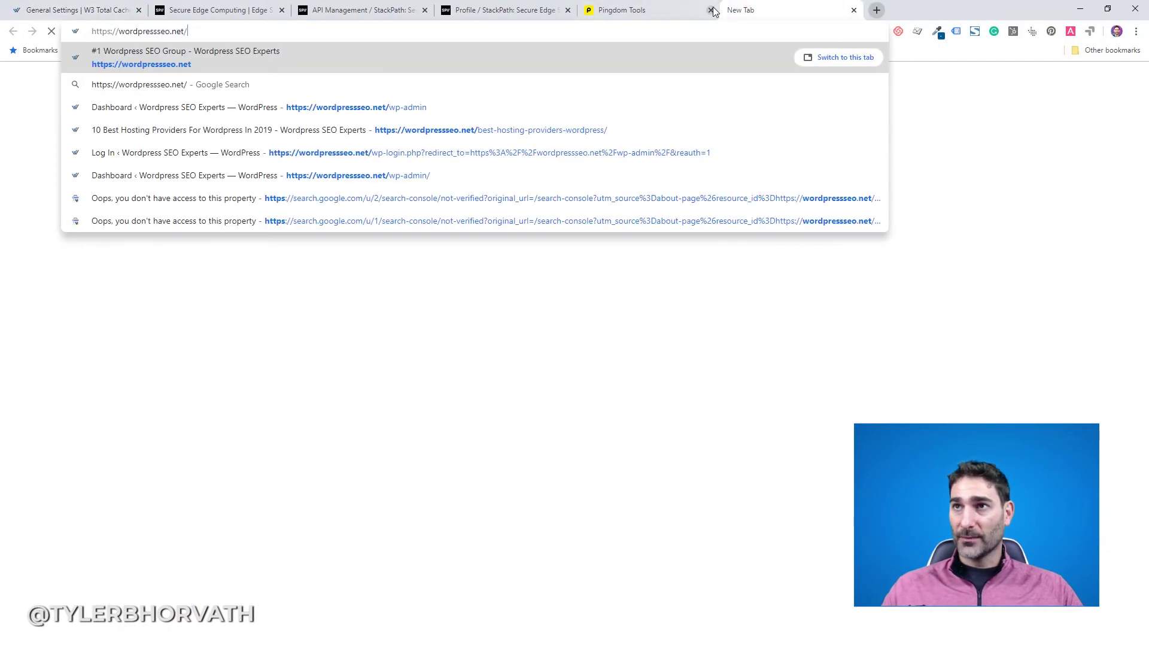
key(Return)
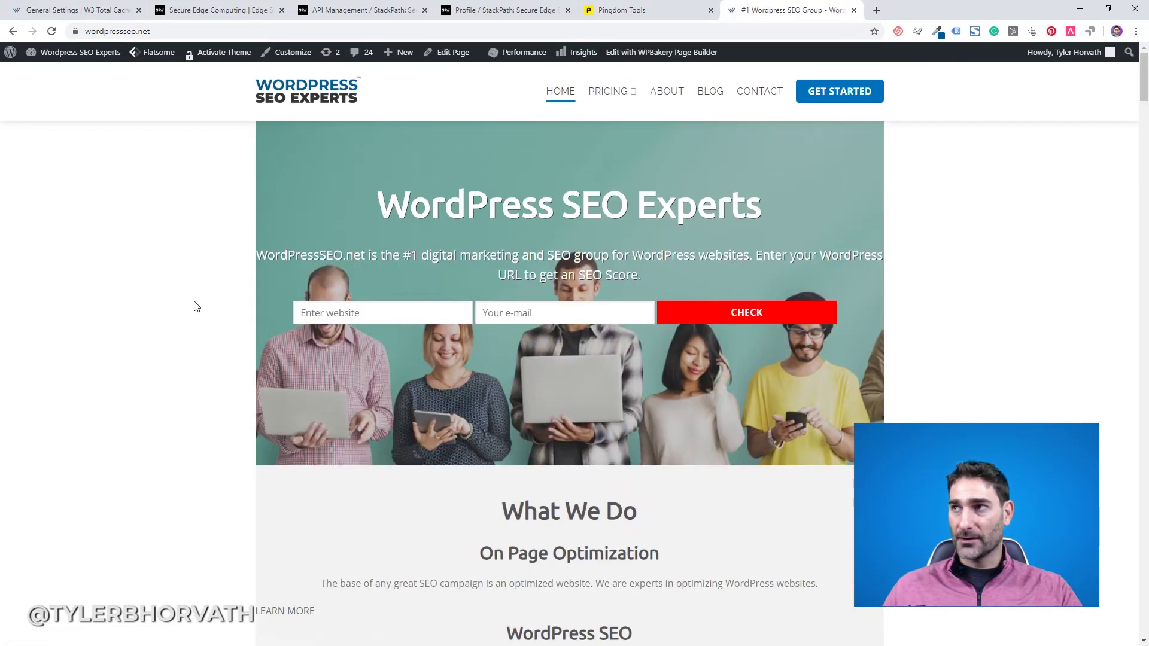
scroll(194, 307, down, 5)
key(F5)
double_click(167, 313)
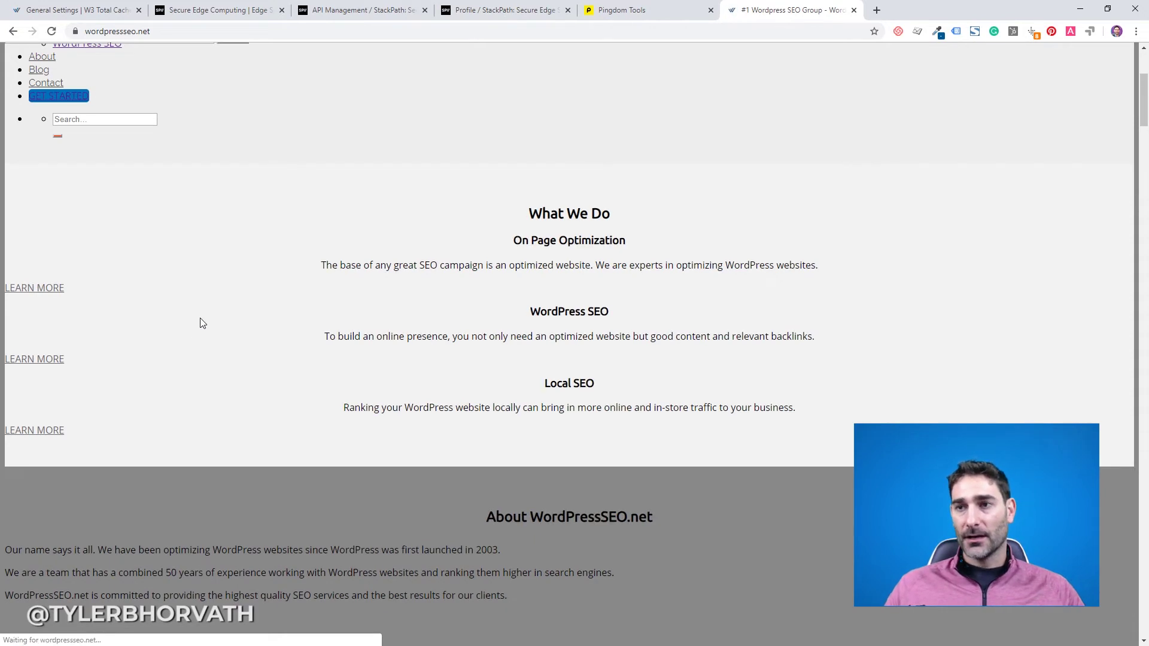
scroll(200, 317, down, 7)
scroll(225, 407, down, 5)
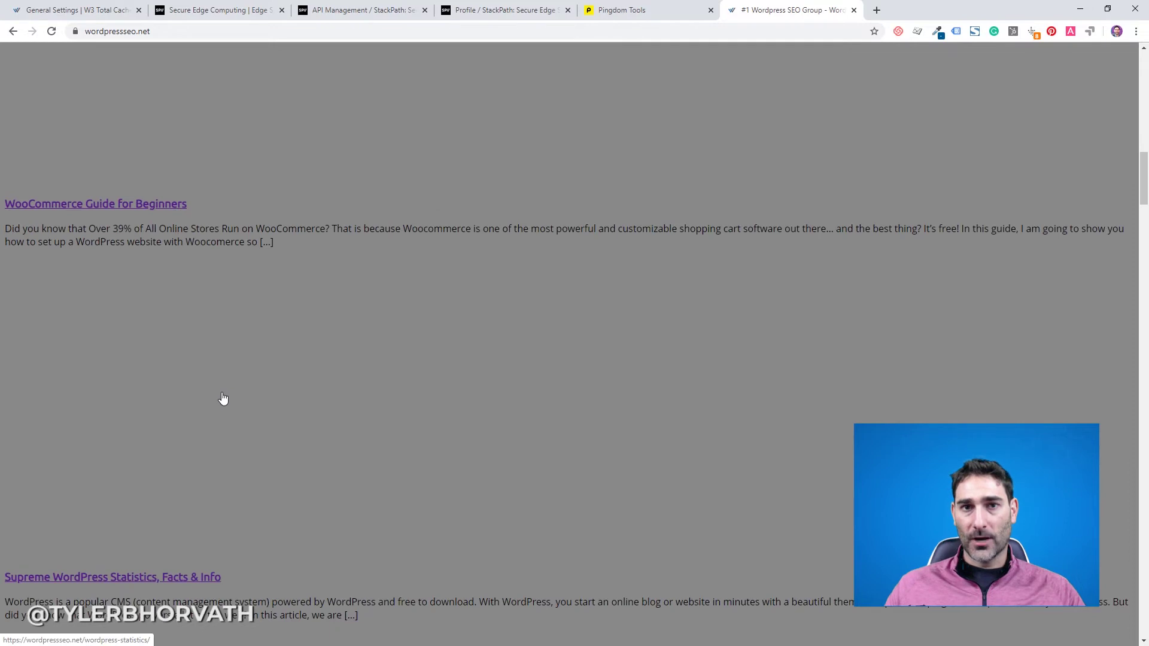
scroll(225, 395, up, 15)
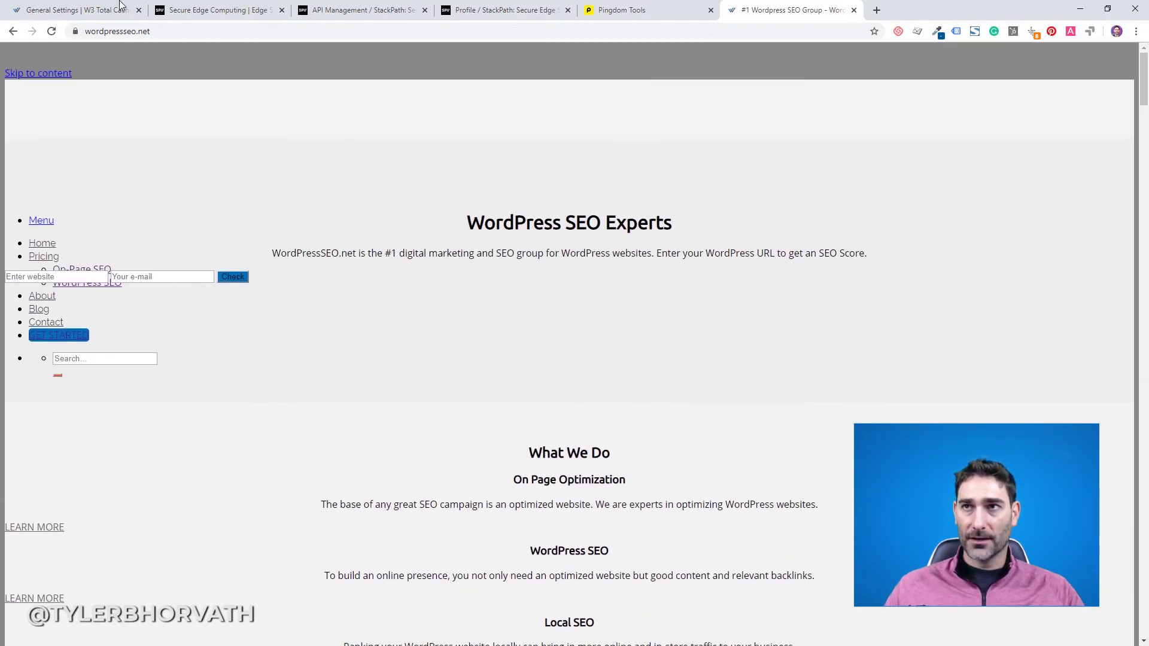
Return to W3 Total Cache's general settings, enable the CDN with type StackPath (recommended) and save all settings
key(ctrl+Tab)
scroll(460, 317, down, 5)
scroll(460, 317, down, 7)
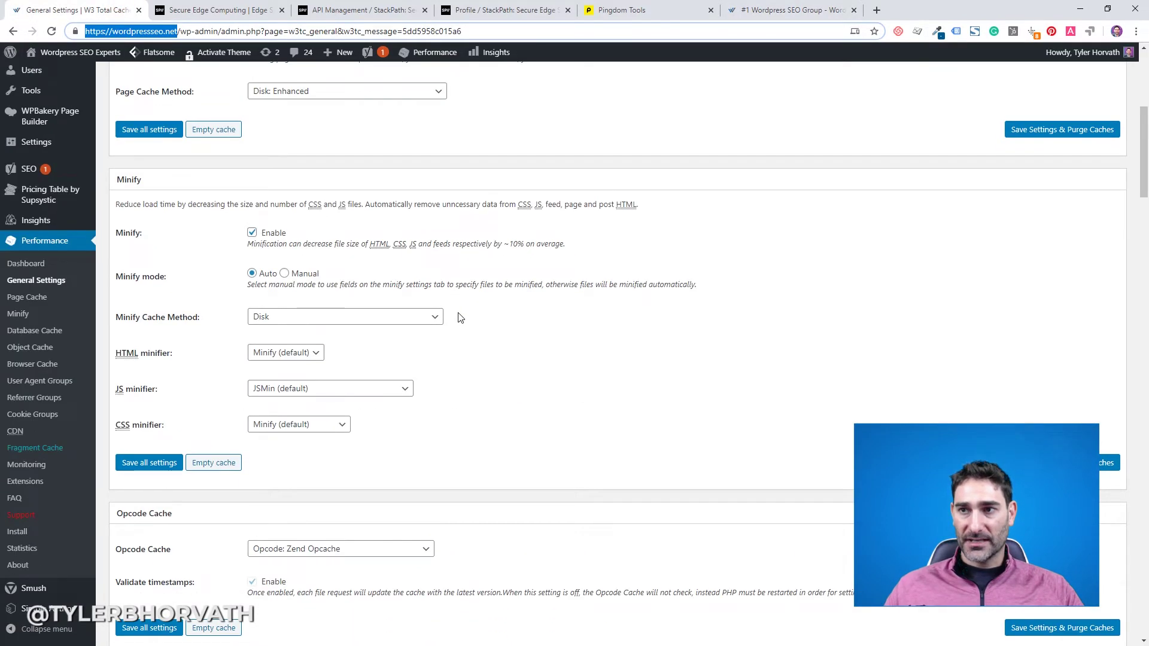
scroll(518, 277, down, 9)
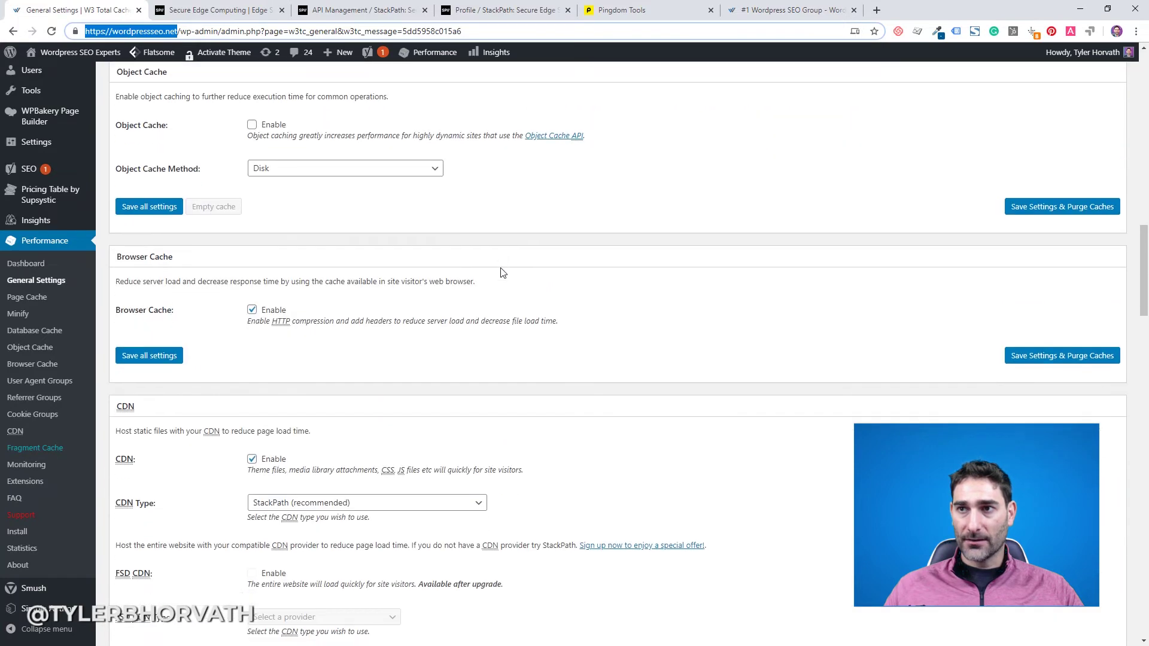
click(252, 294)
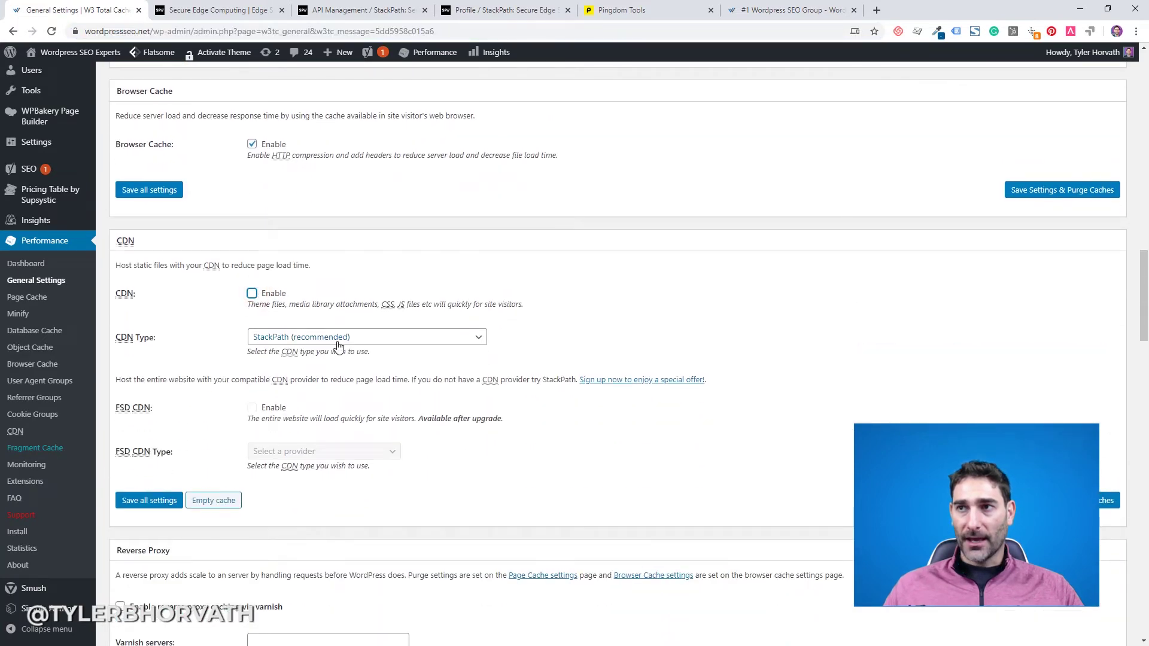
click(360, 340)
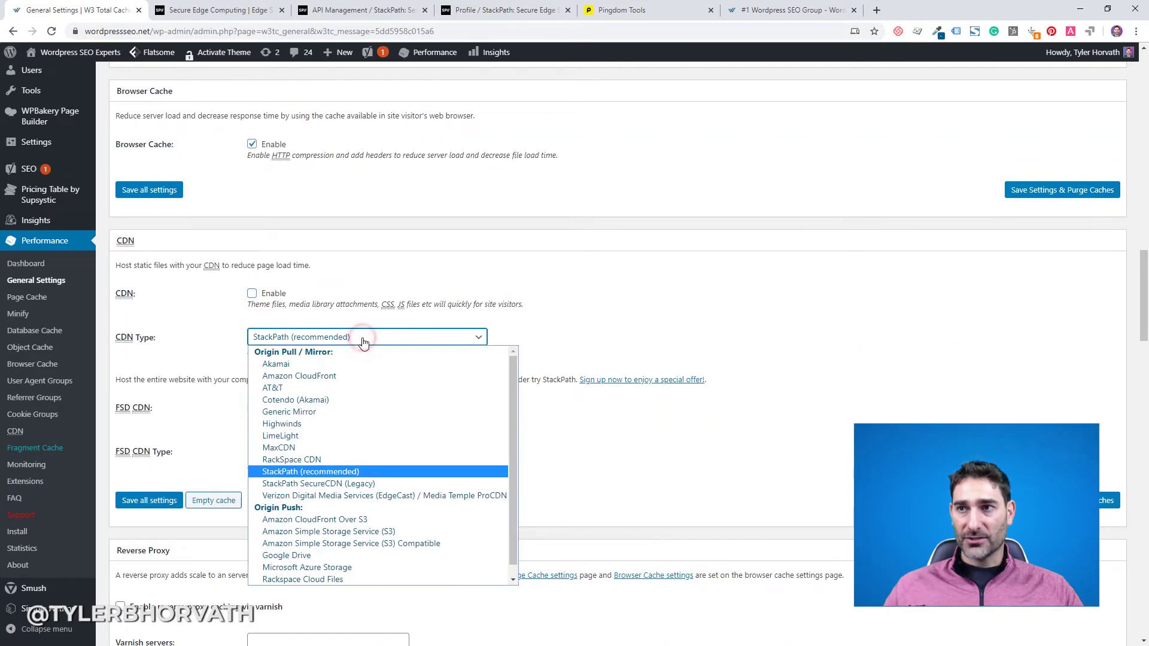
click(296, 472)
click(252, 293)
click(155, 502)
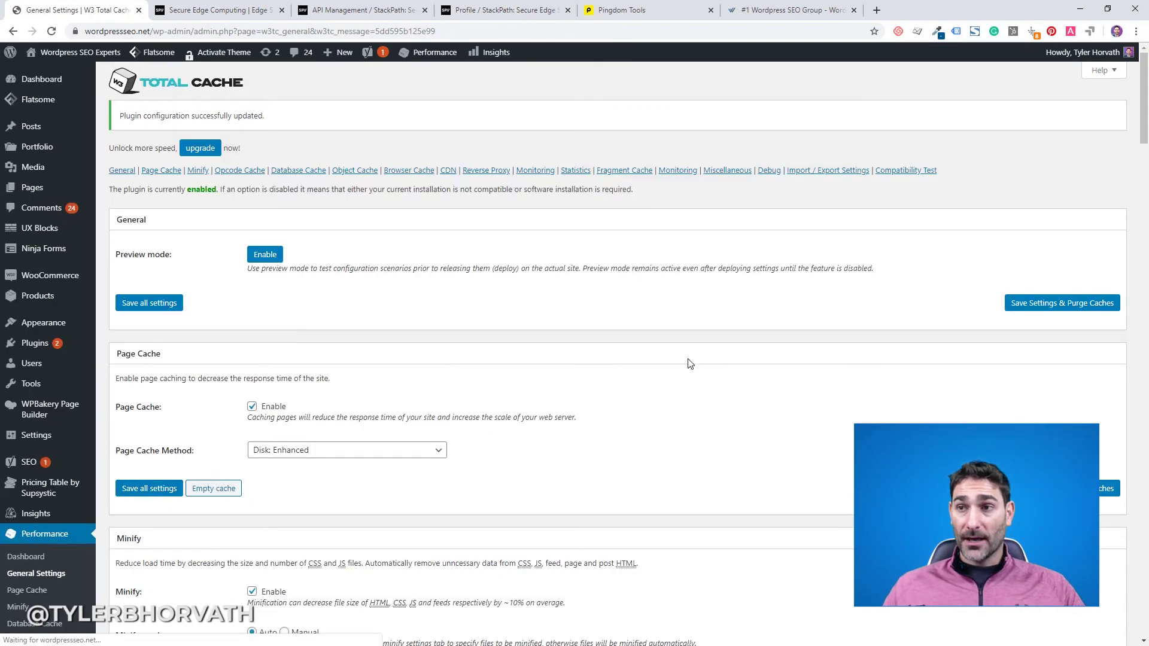
Open W3 Total Cache's CDN settings and start reauthorizing the StackPath account credentials
scroll(618, 326, down, 4)
scroll(607, 299, down, 3)
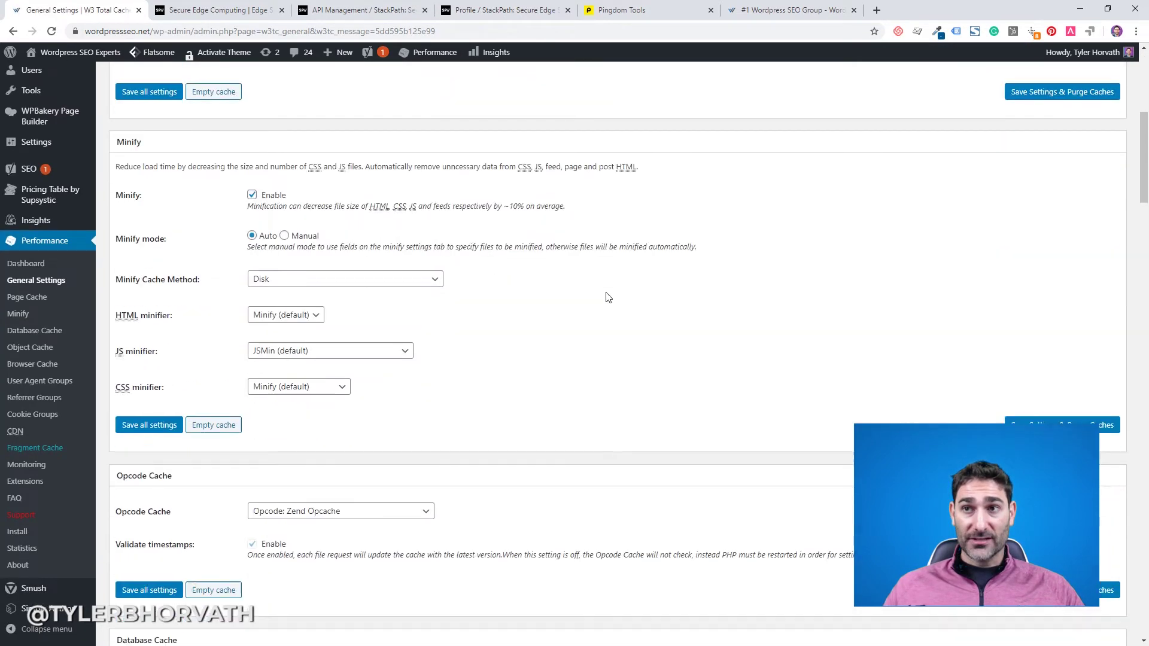
click(22, 432)
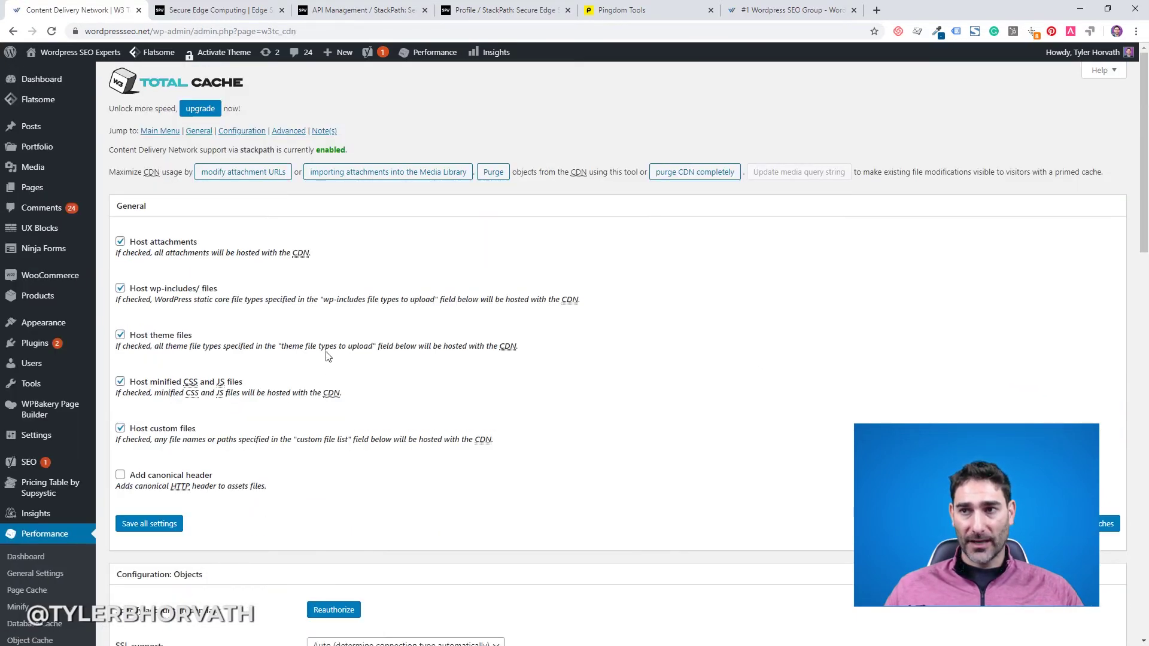
scroll(327, 354, down, 4)
scroll(327, 355, down, 2)
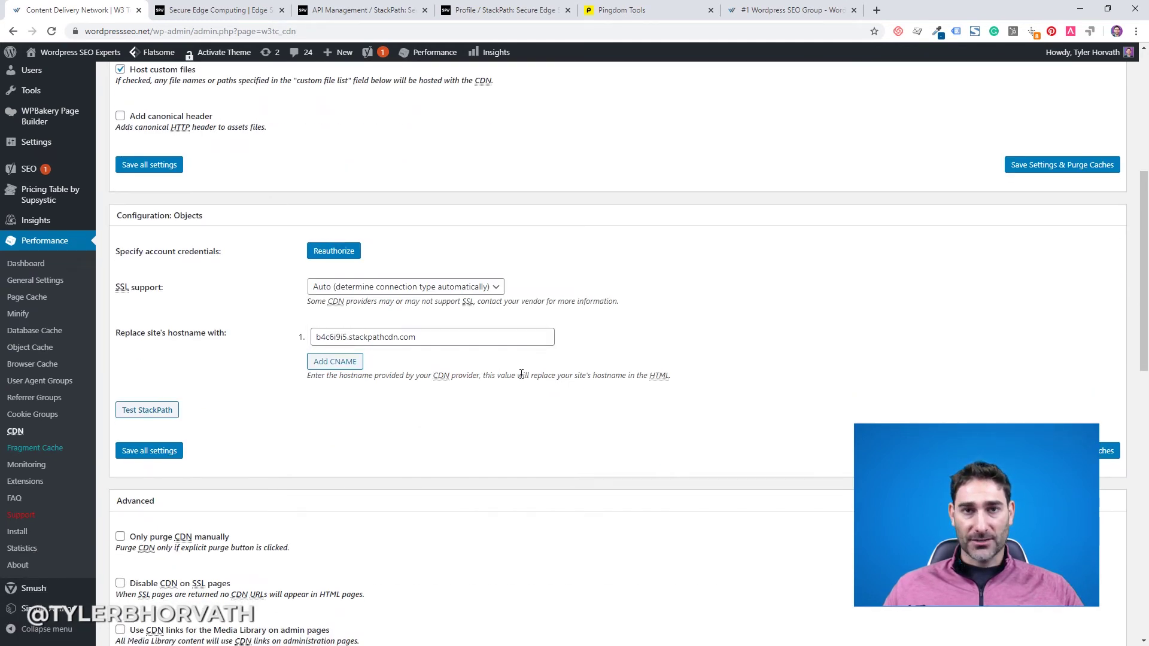
click(353, 254)
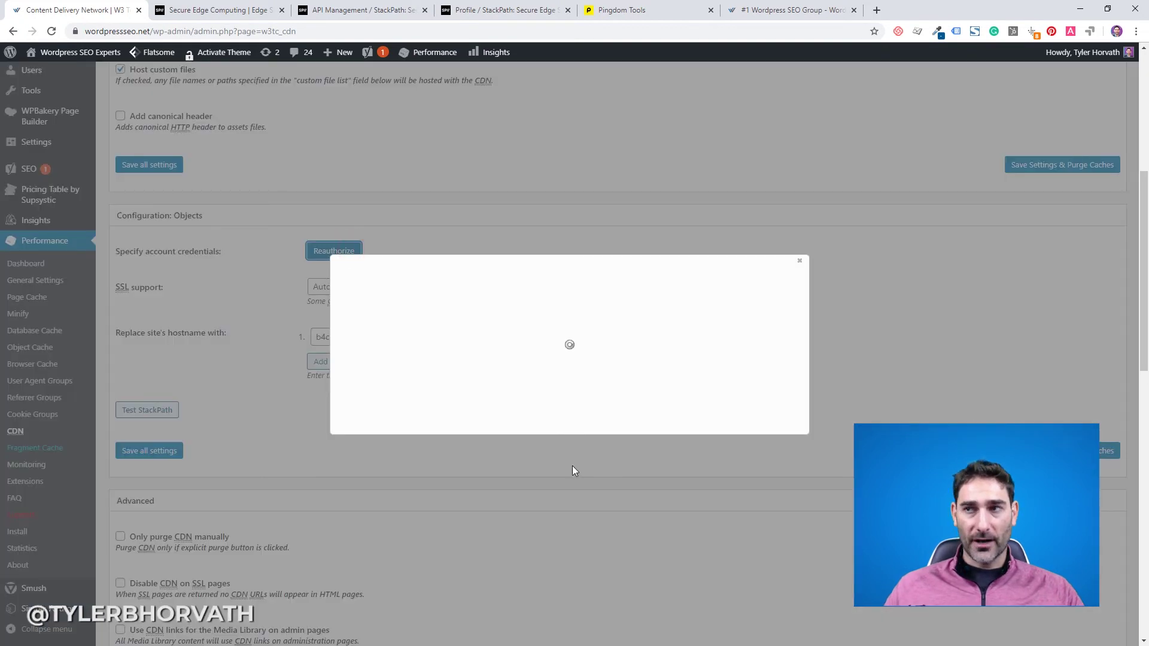
Take the API Client ID and API Client Secret from StackPath's API Management page and submit them as the account credentials
double_click(477, 322)
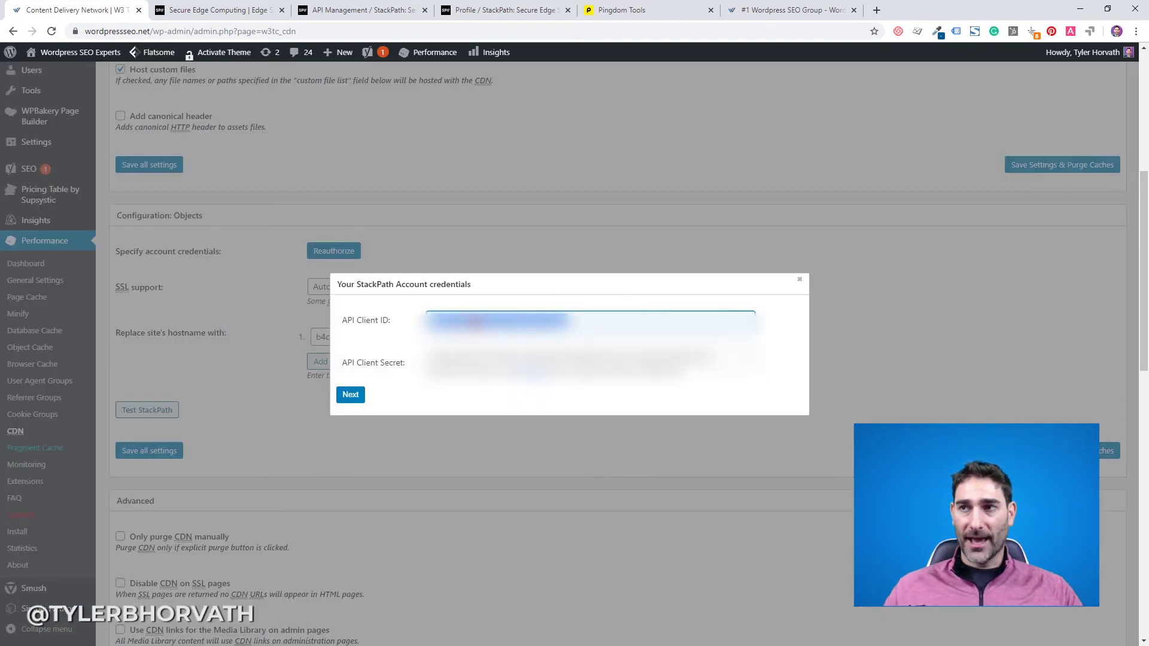
click(359, 9)
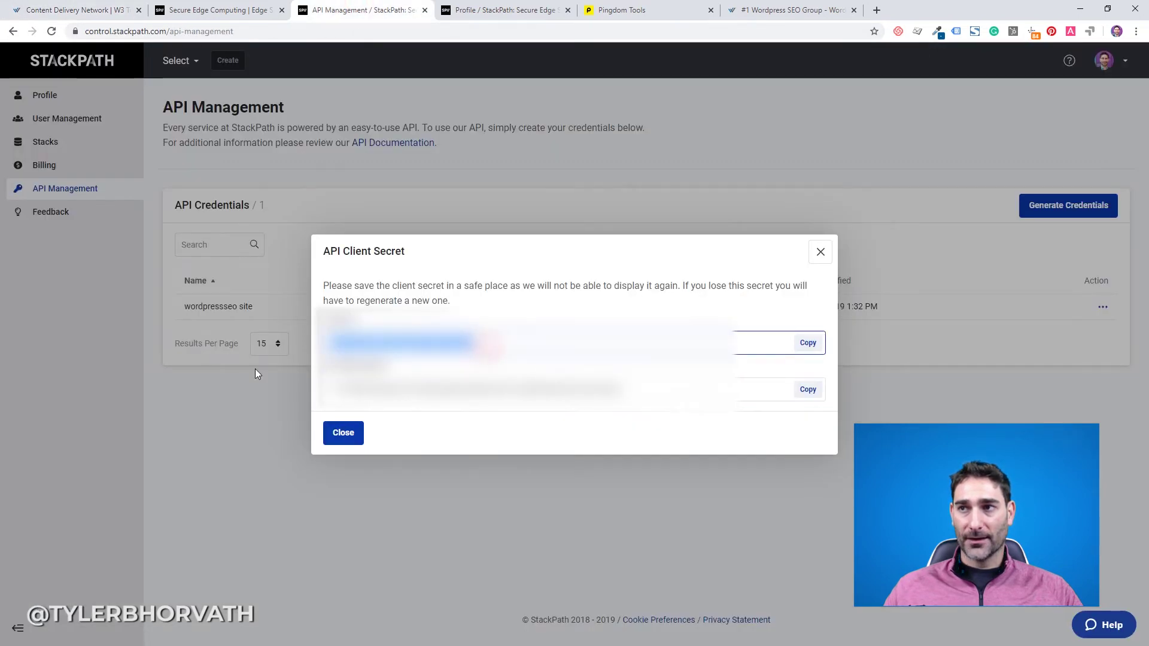
double_click(386, 381)
click(29, 6)
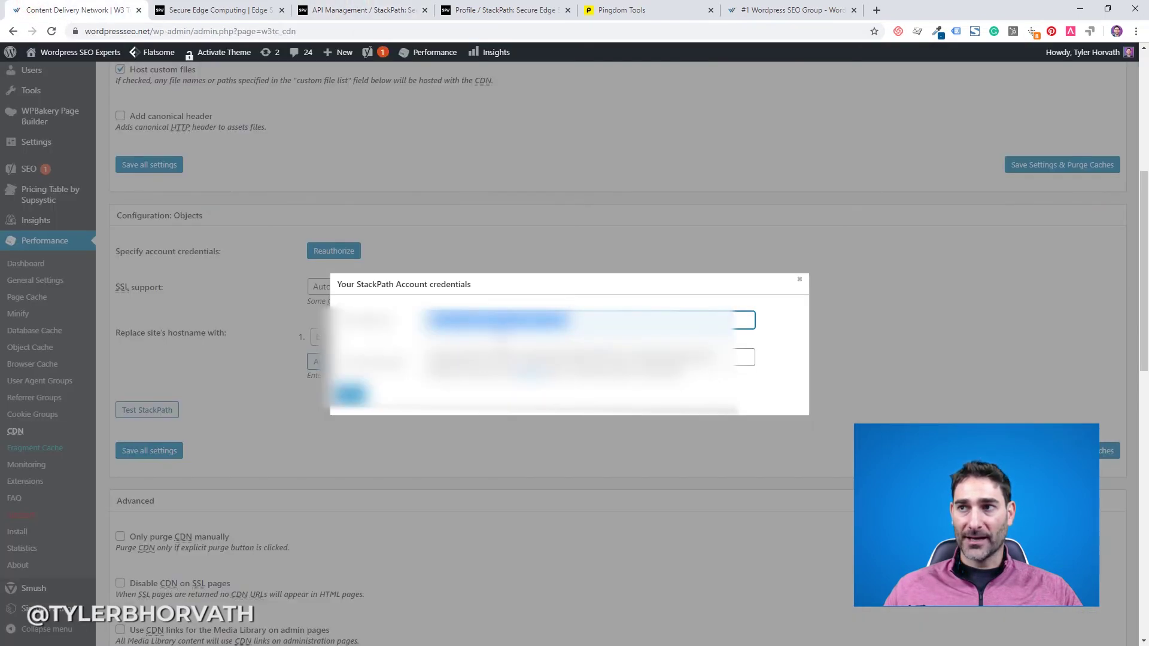
key(Tab)
click(348, 404)
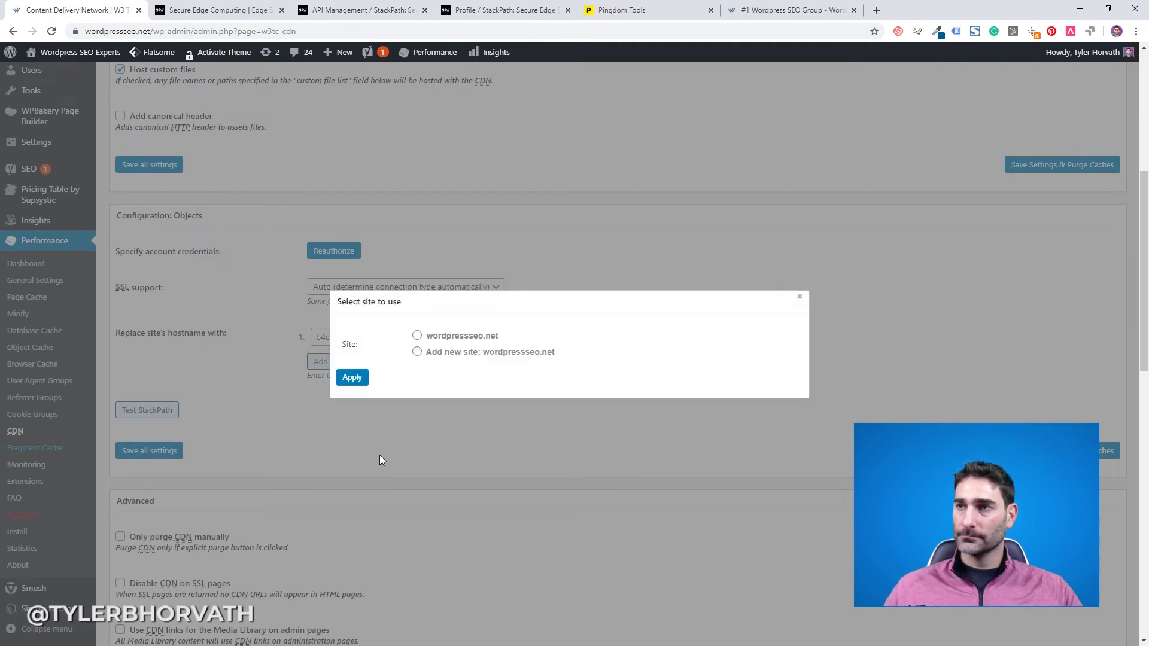
Select the existing wordpressseo.net site for the StackPath CDN, apply it and finish the authorization
click(461, 343)
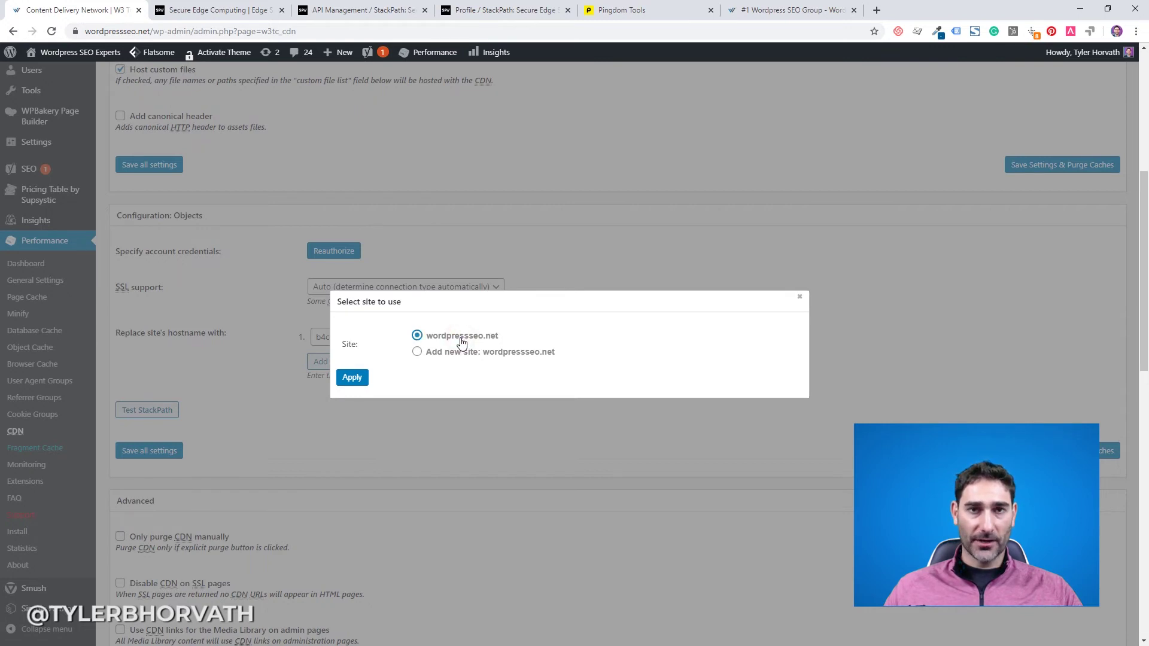
click(353, 379)
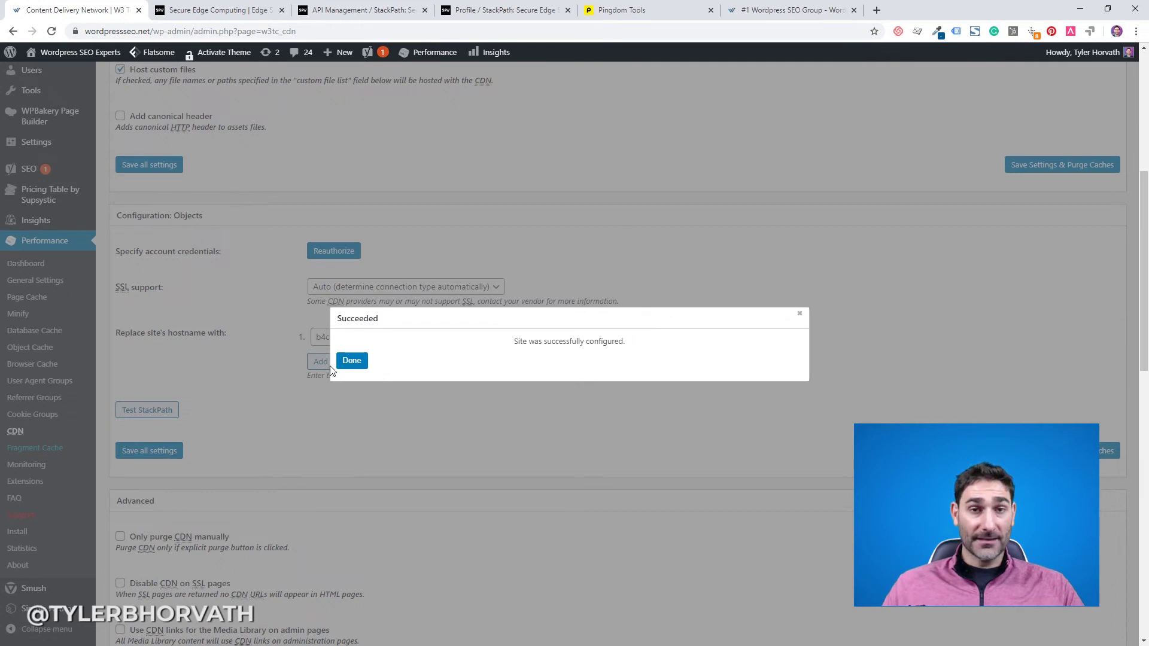
click(364, 363)
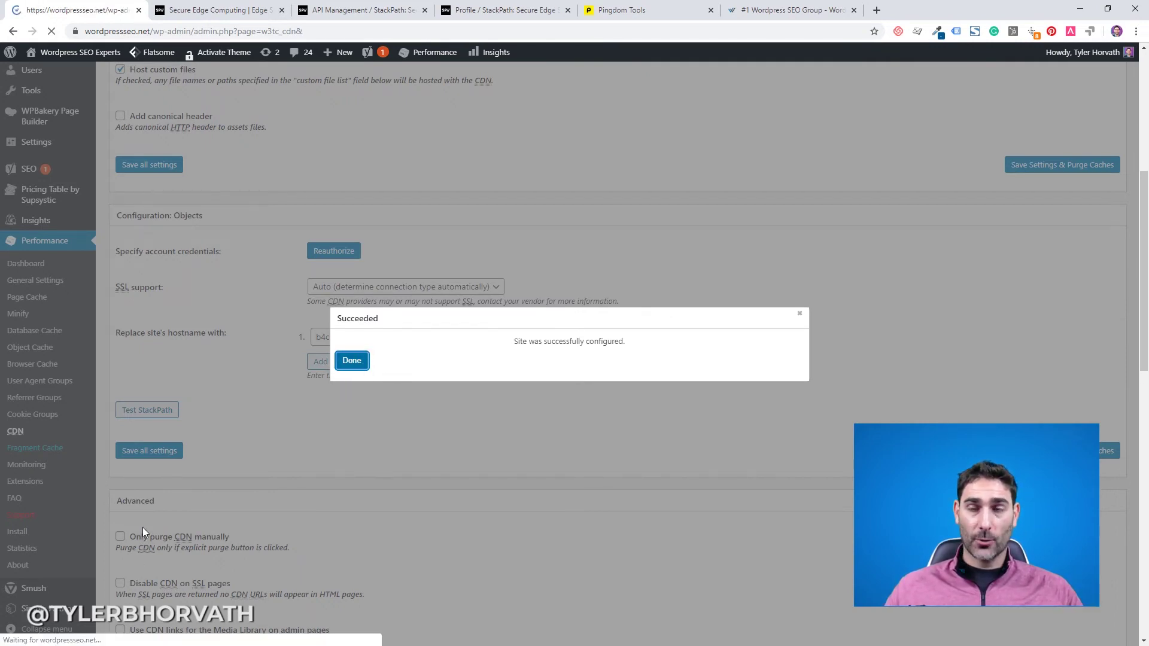
Test the StackPath connection in the objects configuration and save all settings
scroll(275, 377, down, 8)
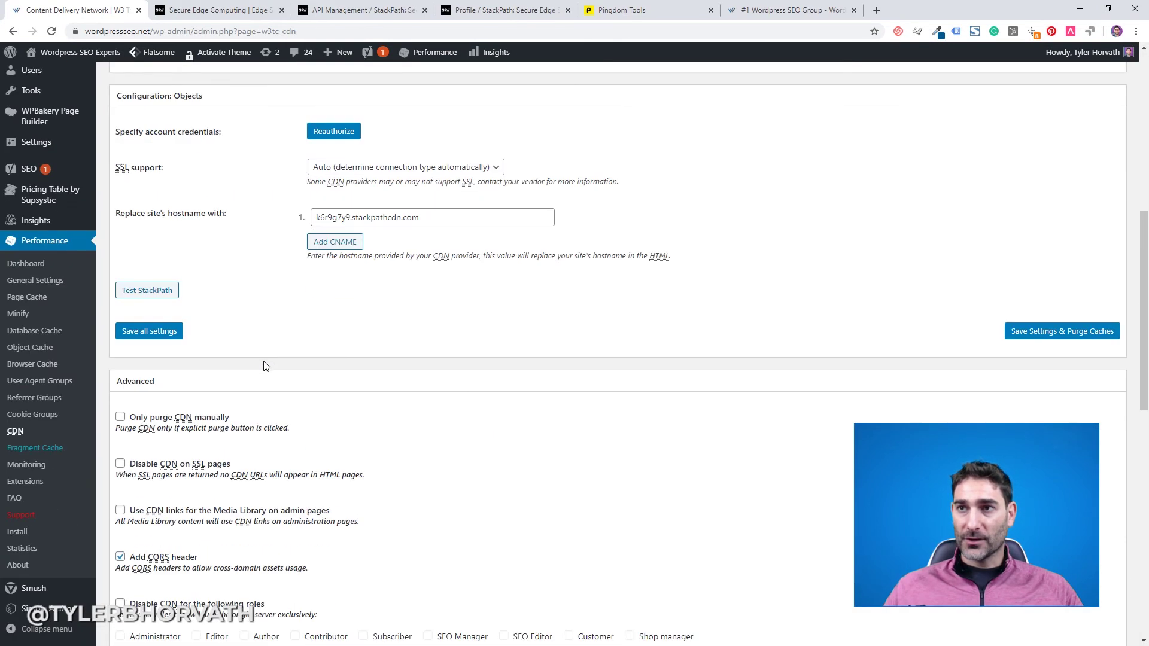
click(165, 294)
double_click(235, 289)
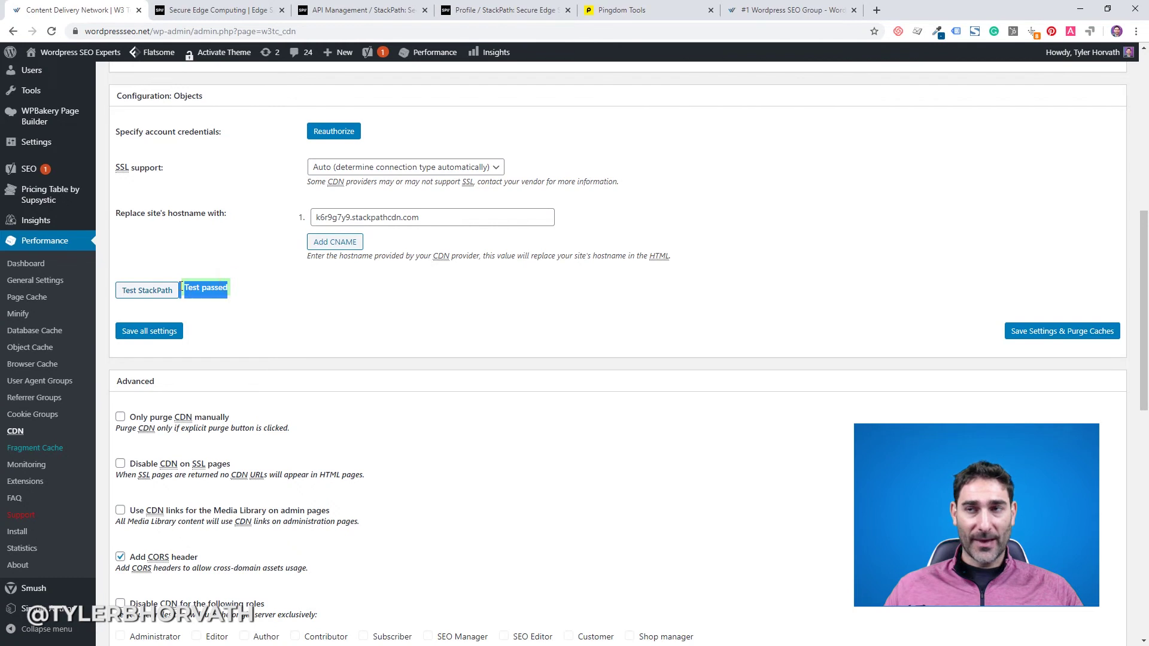
click(359, 299)
click(149, 331)
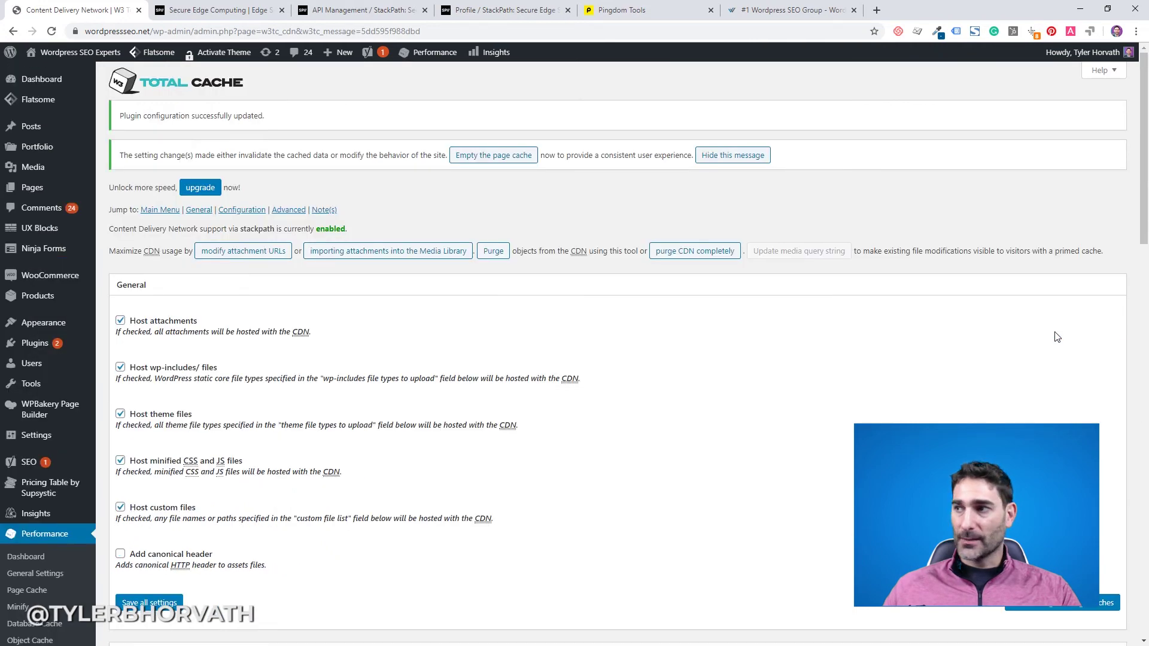
Save the CDN settings again and purge the caches
scroll(1057, 337, down, 9)
scroll(1065, 371, down, 8)
scroll(1066, 337, up, 8)
click(1080, 410)
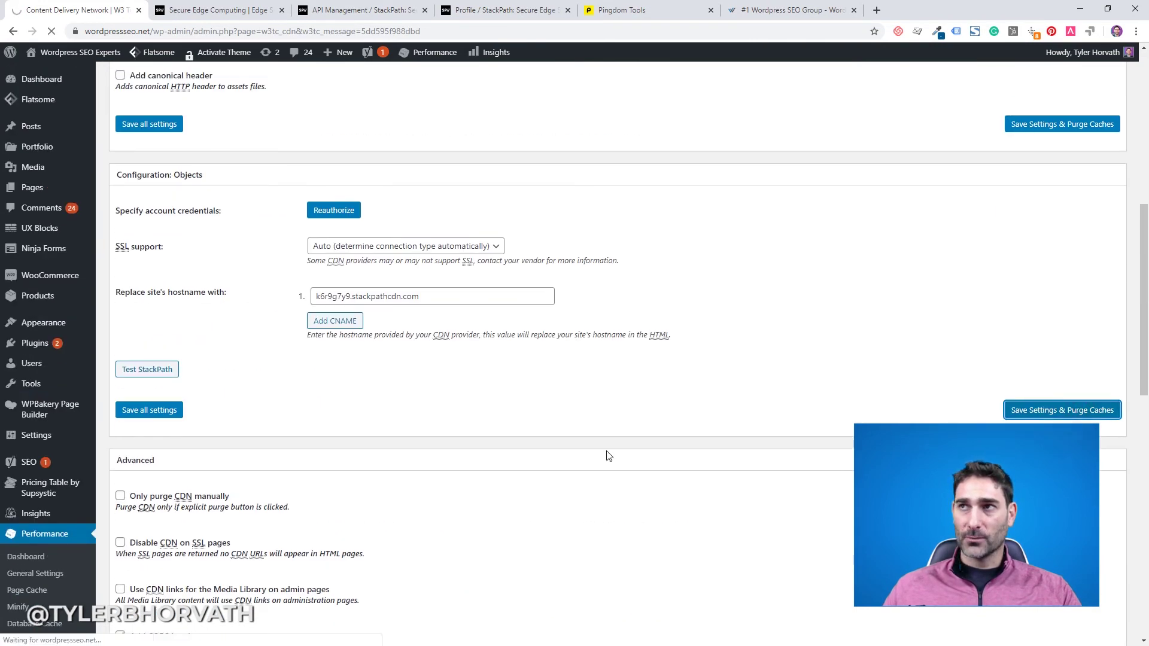
Switch to the wordpressseo.net homepage and examine its layout and article images
click(796, 9)
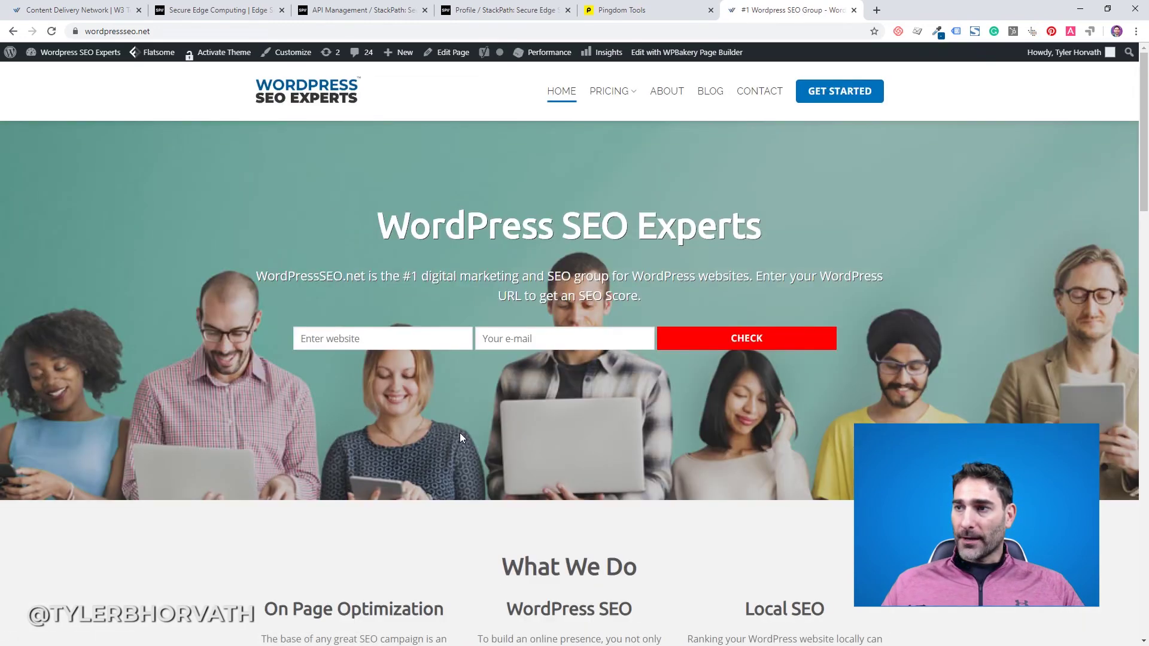
scroll(459, 433, down, 10)
scroll(201, 237, down, 6)
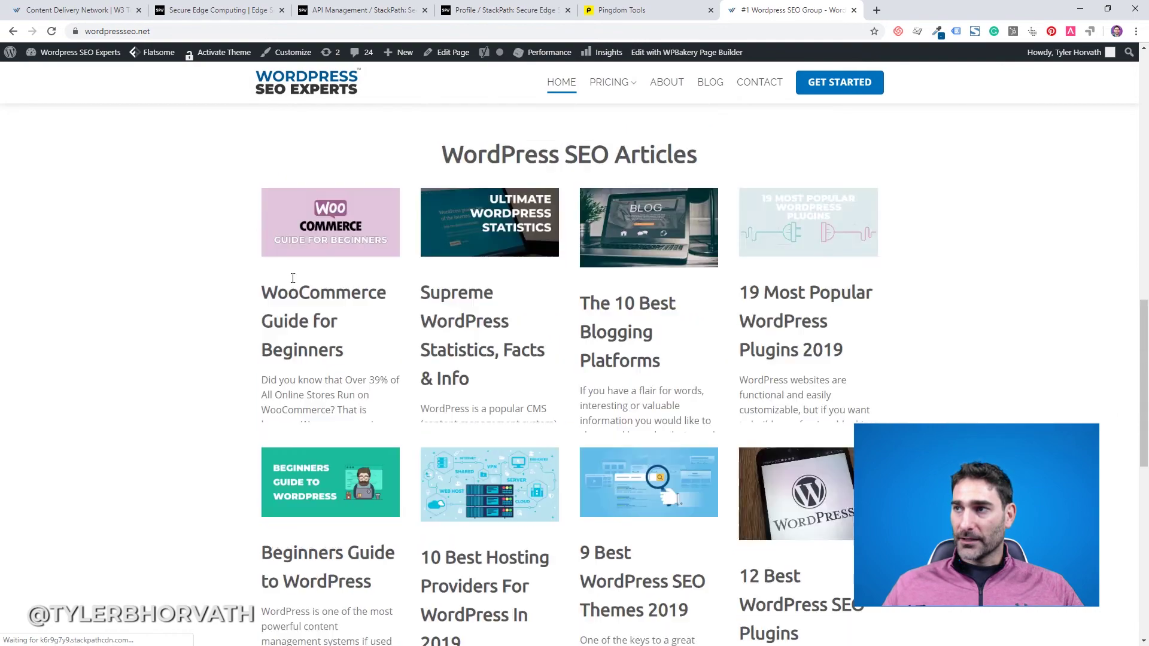
Inspect the logo image in the About WordPressSEO.net section to check which domain serves its file, and close the developer tools
scroll(369, 423, down, 6)
scroll(367, 424, up, 7)
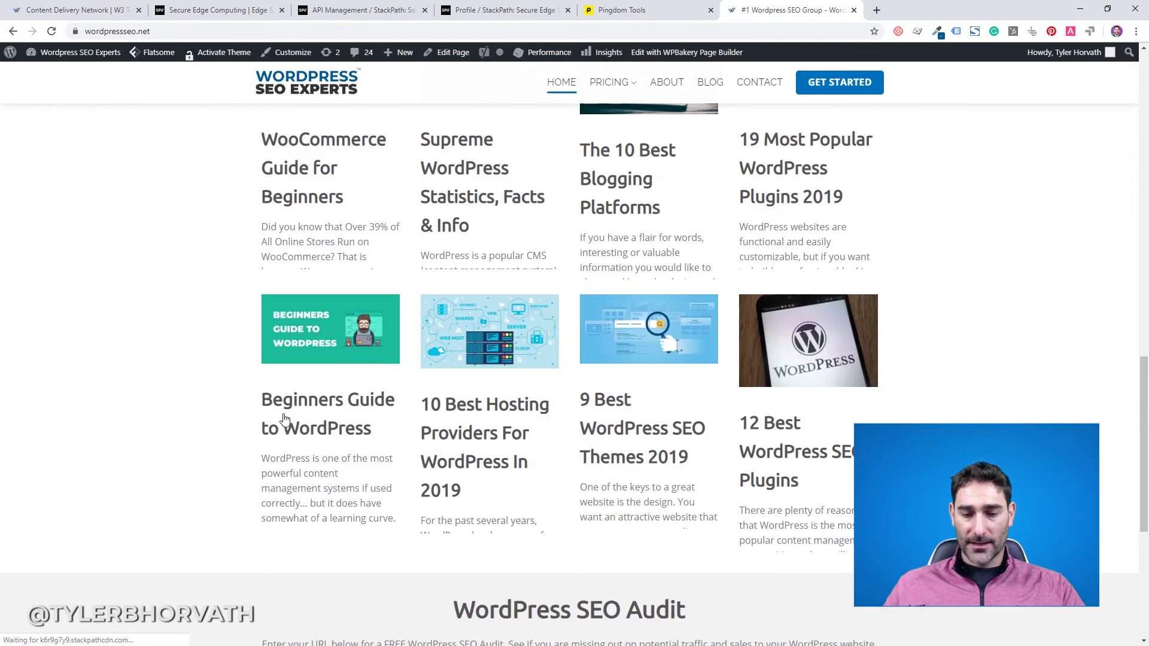
scroll(199, 385, up, 12)
scroll(199, 383, up, 3)
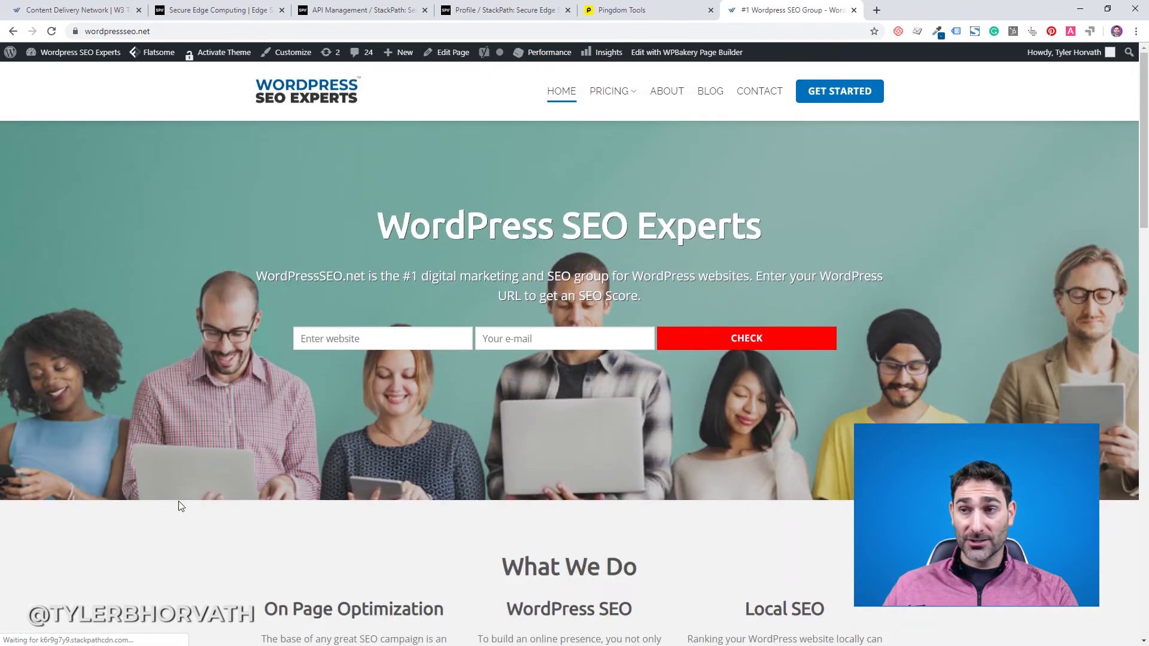
scroll(171, 455, down, 4)
key(ctrl+shift+j)
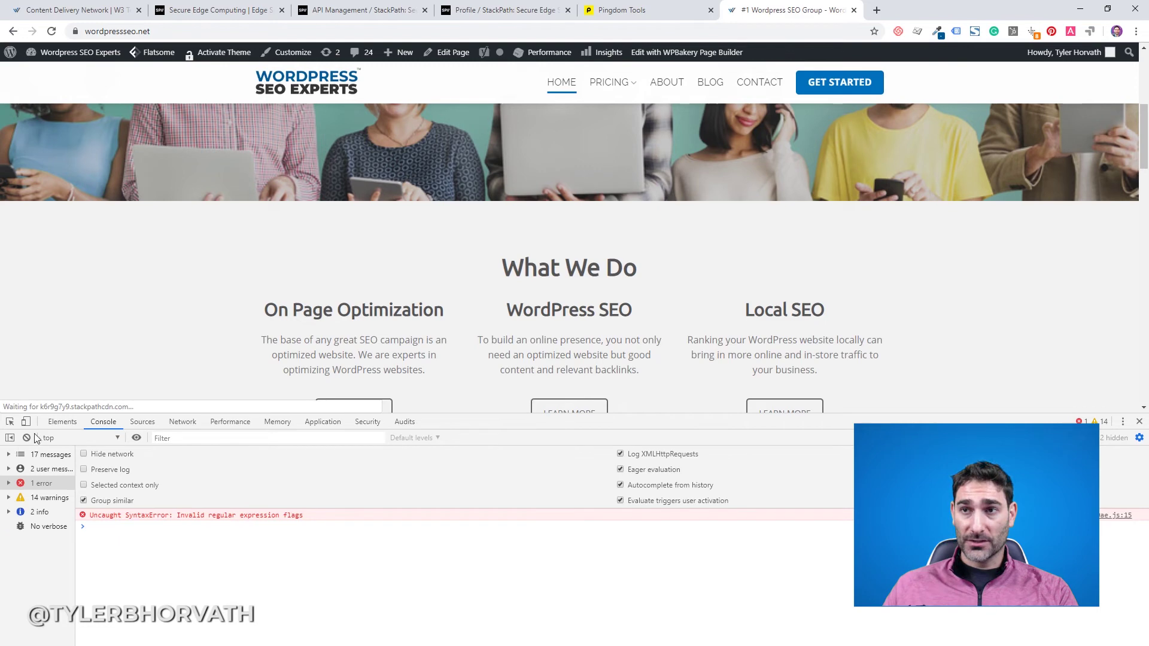
right_click(111, 302)
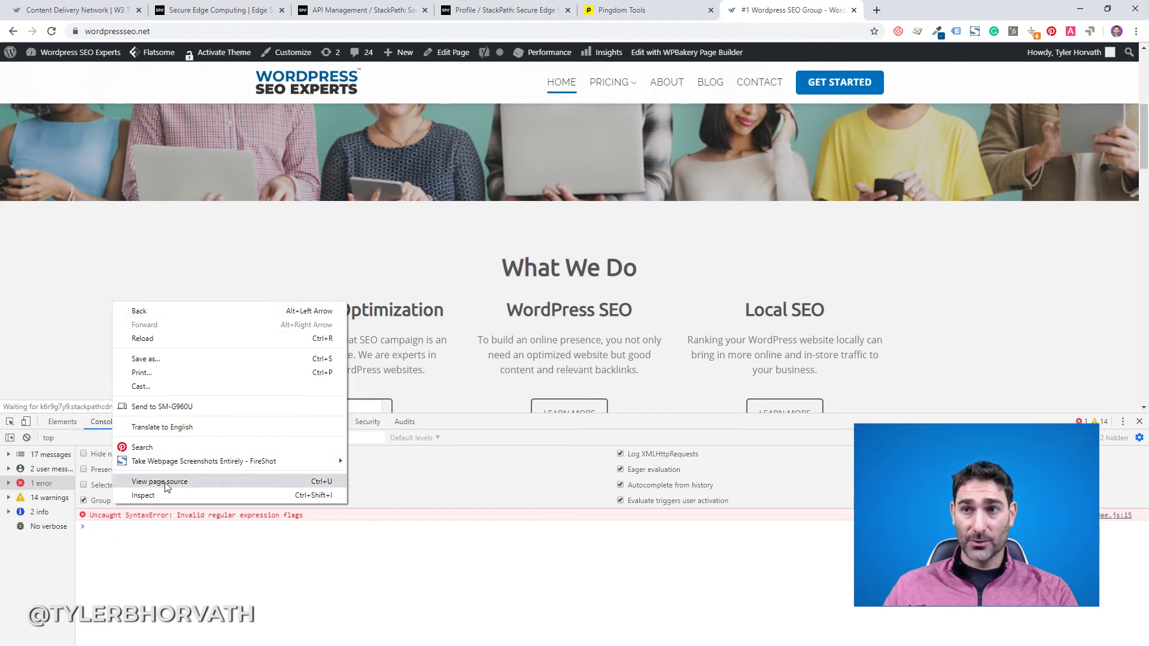
click(10, 421)
scroll(166, 297, down, 6)
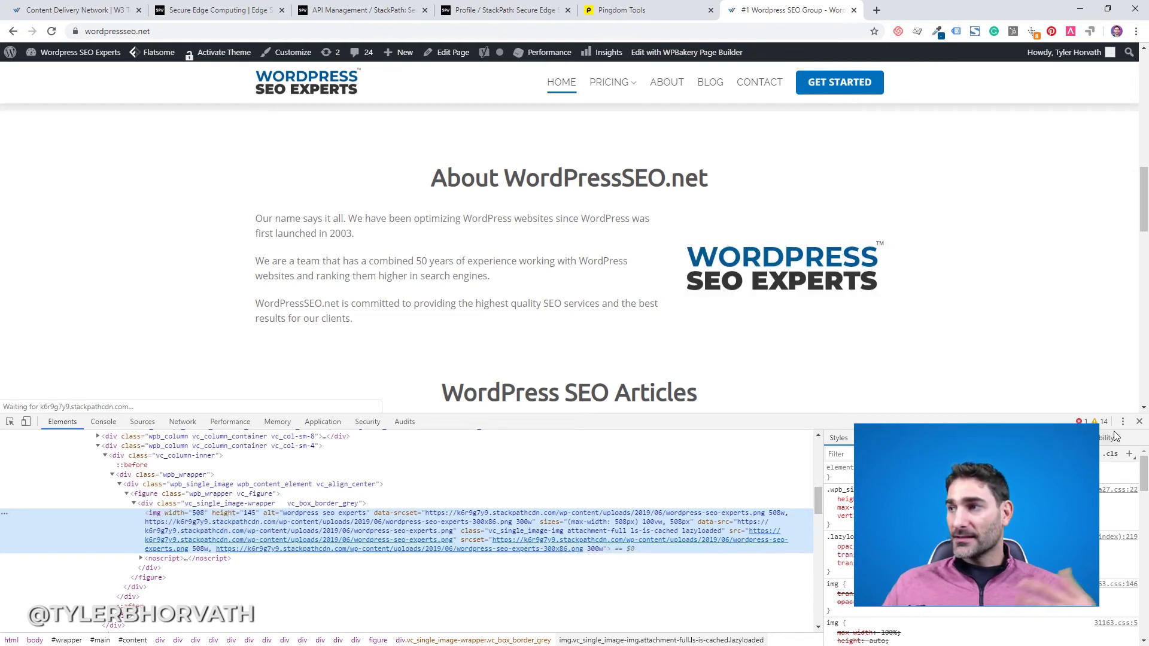
click(1139, 421)
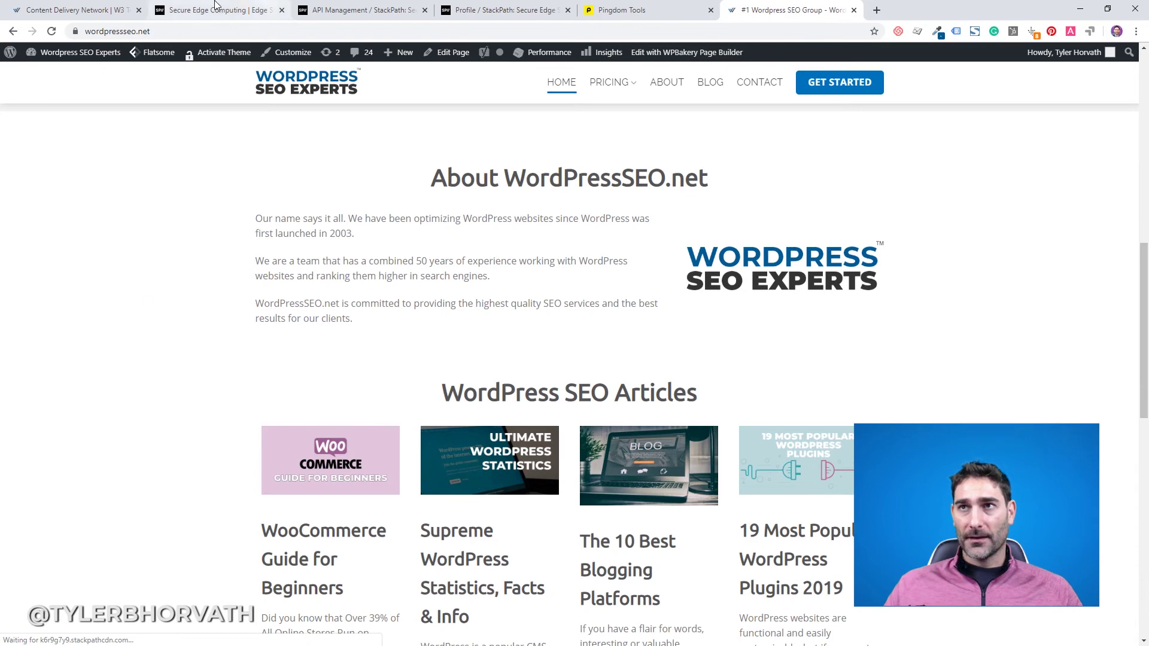
Open the W3 Total Cache general settings and review the available Page Cache Method options without changing the selection
key(ctrl+1)
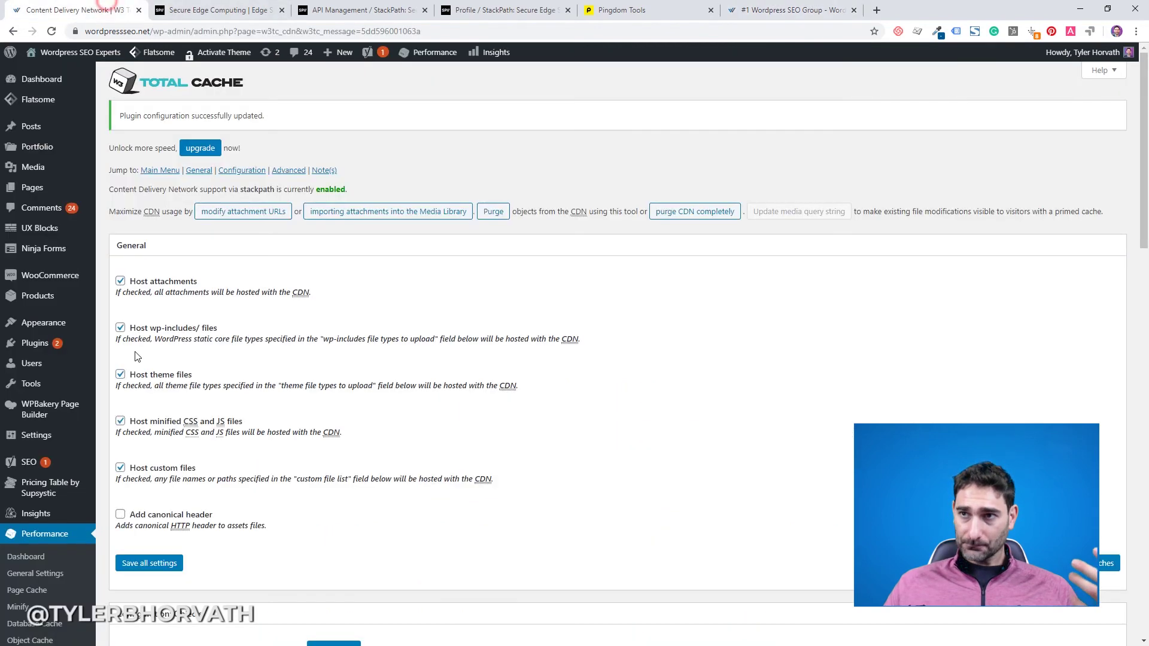
click(36, 573)
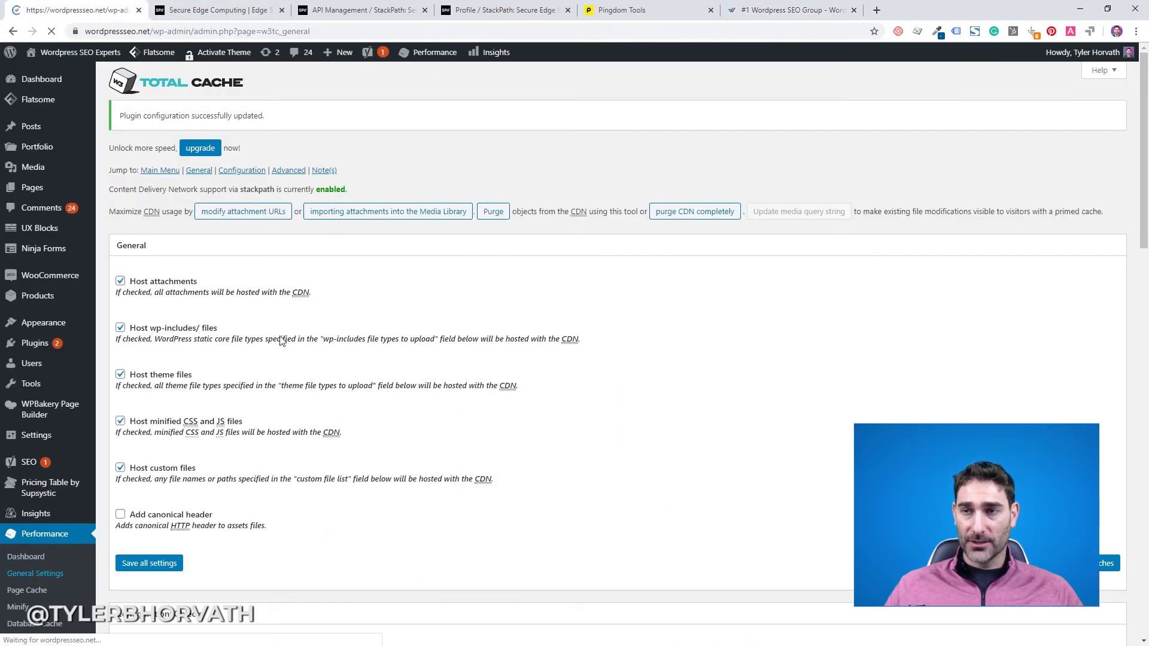
scroll(304, 306, down, 1)
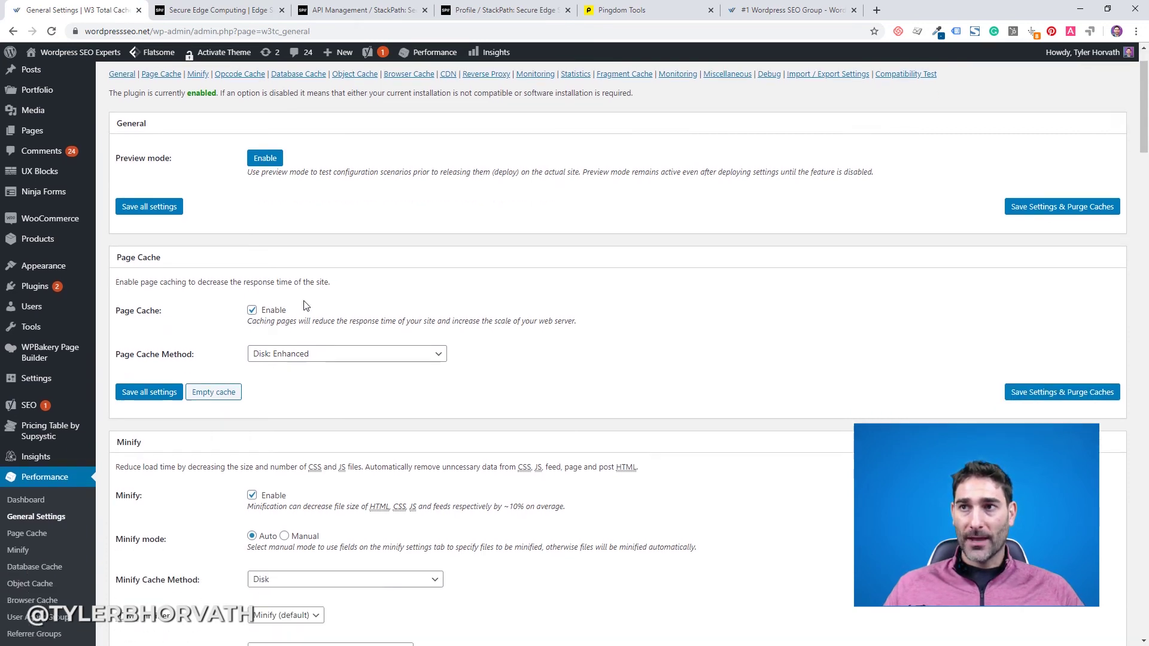
scroll(258, 311, down, 1)
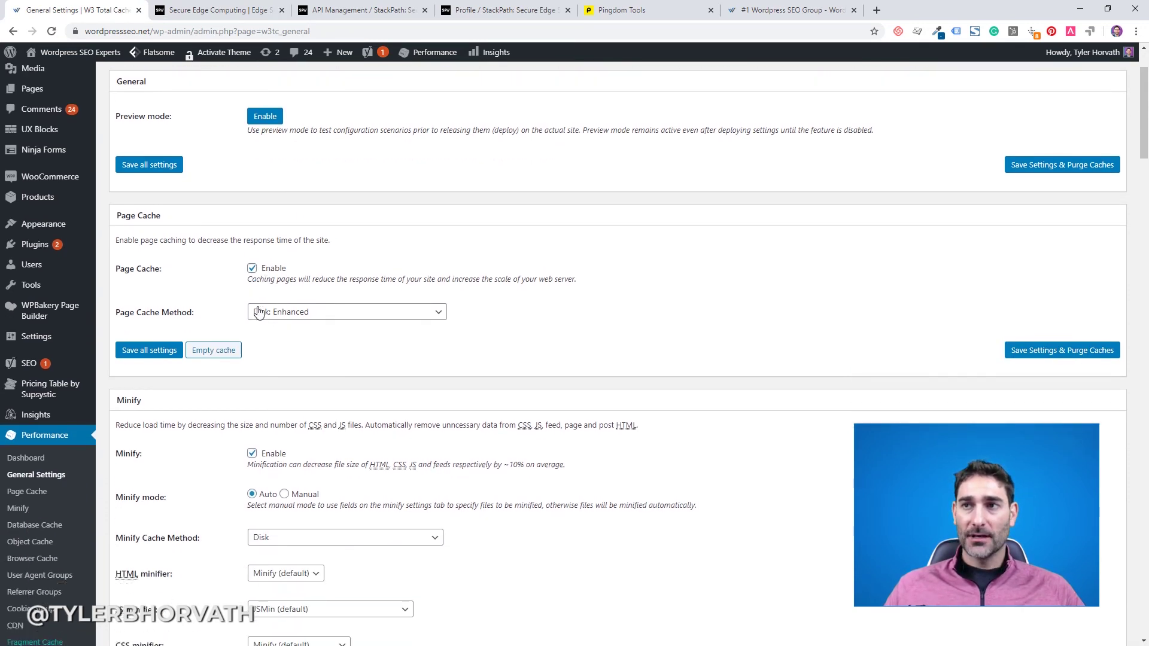
drag(212, 292, 119, 298)
click(213, 292)
click(304, 291)
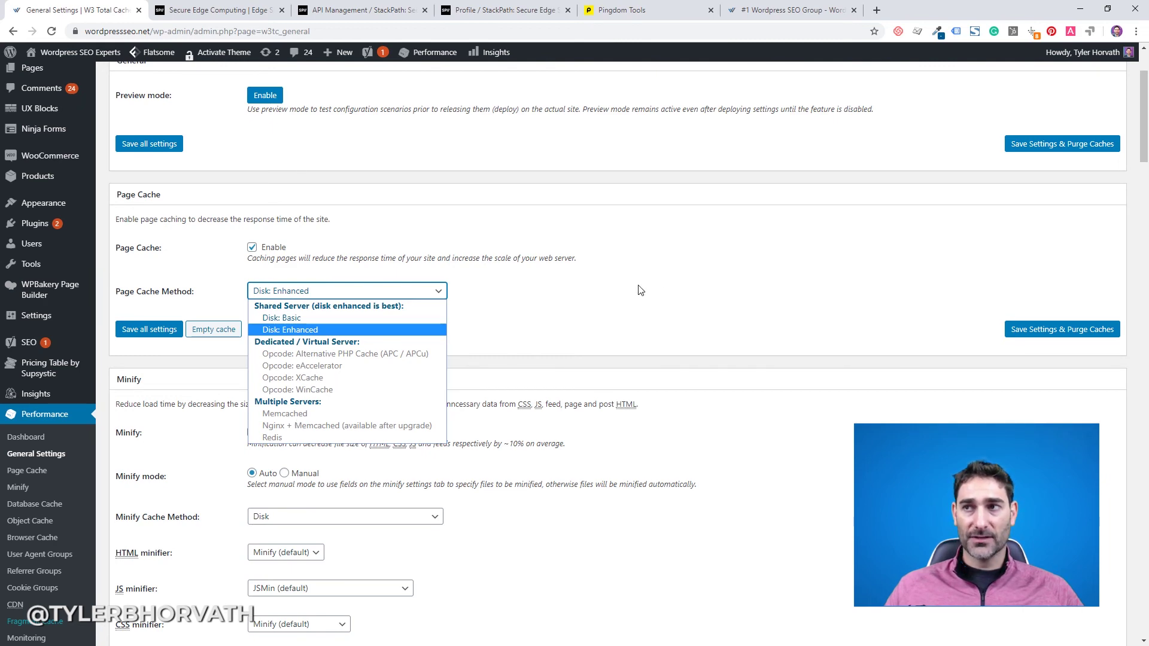
click(663, 277)
Review the Minify, Opcode Cache, Database Cache, Object Cache, Browser Cache, CDN and Reverse Proxy settings
scroll(634, 290, down, 7)
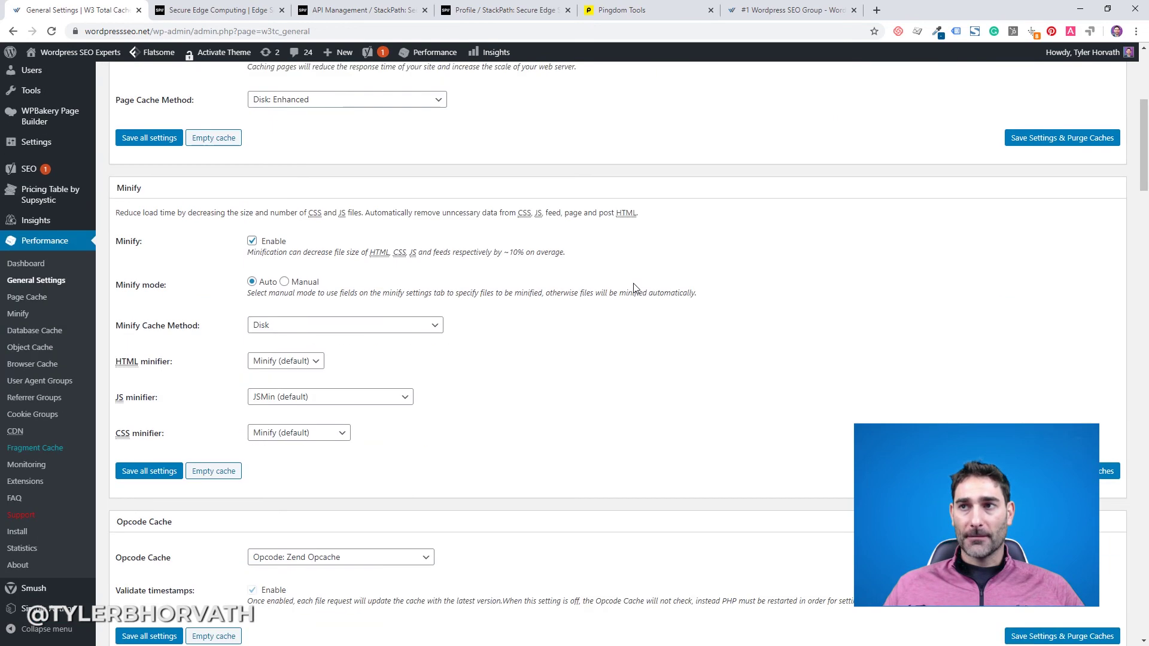
scroll(455, 311, down, 2)
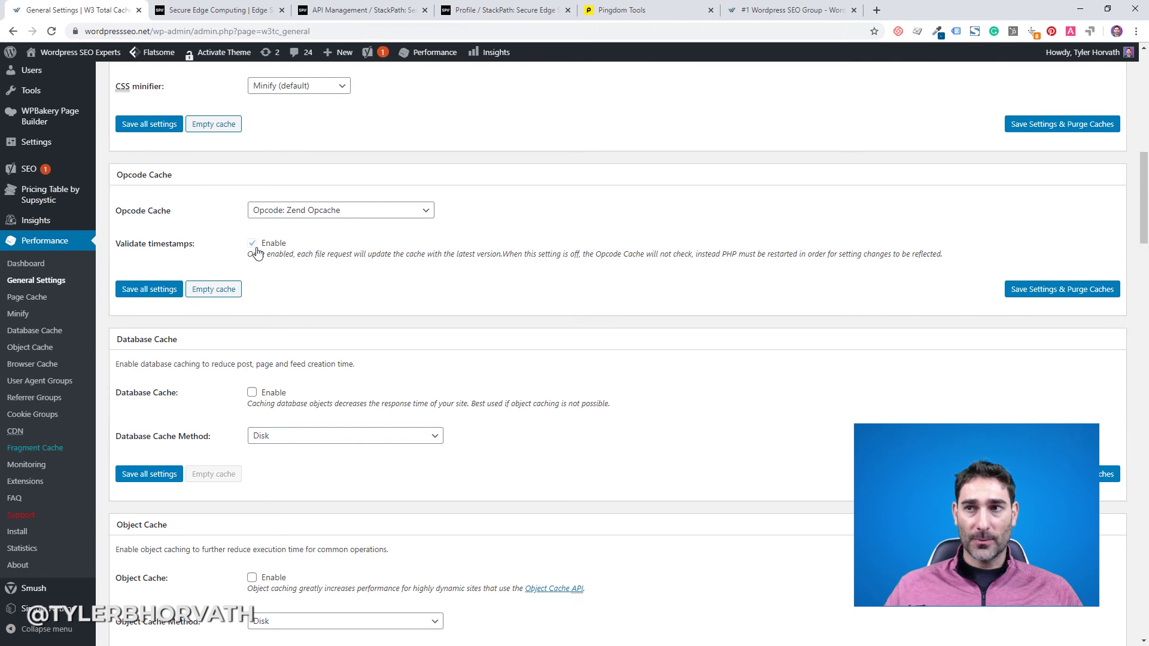
scroll(257, 240, down, 3)
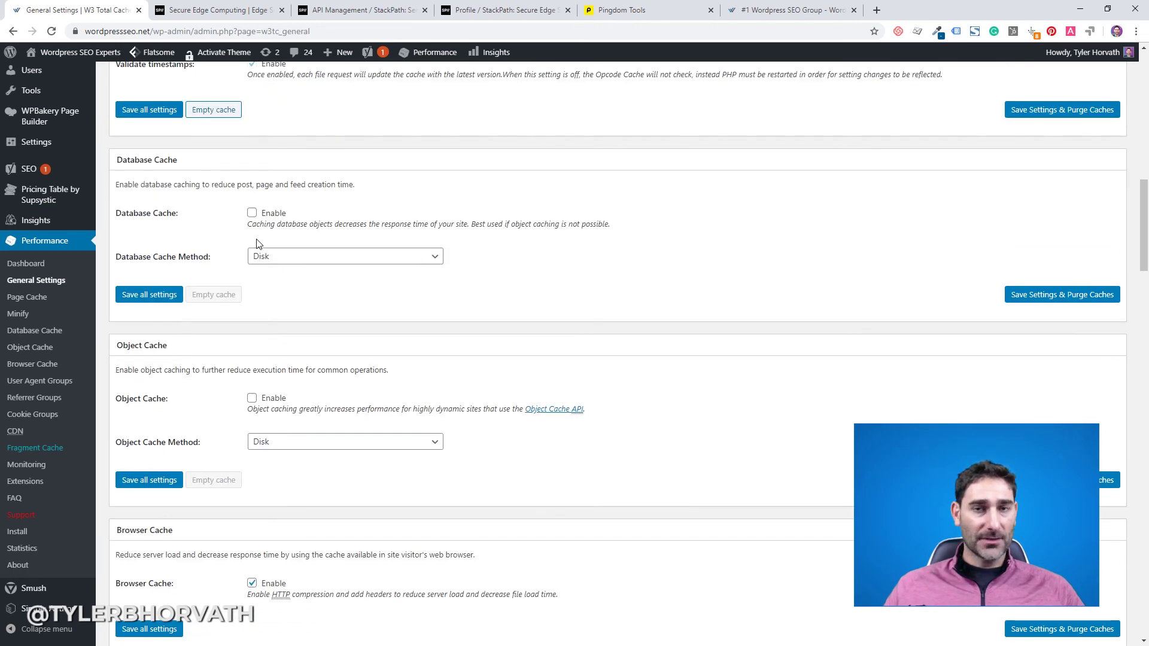
scroll(257, 238, down, 3)
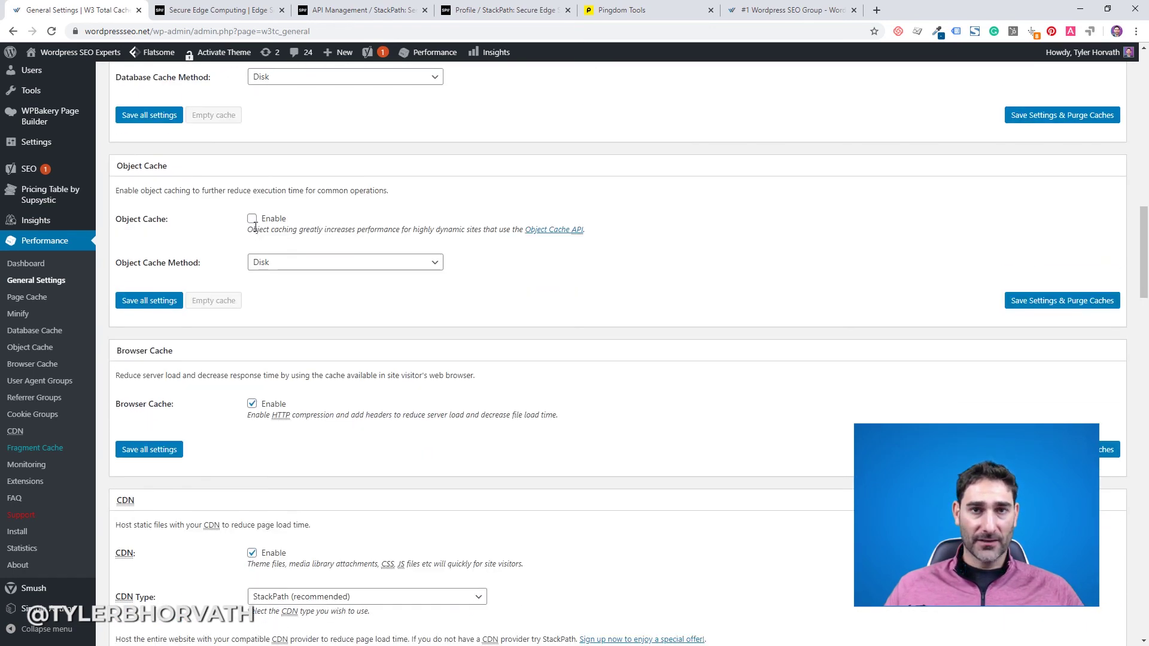
scroll(255, 227, up, 3)
scroll(289, 389, down, 7)
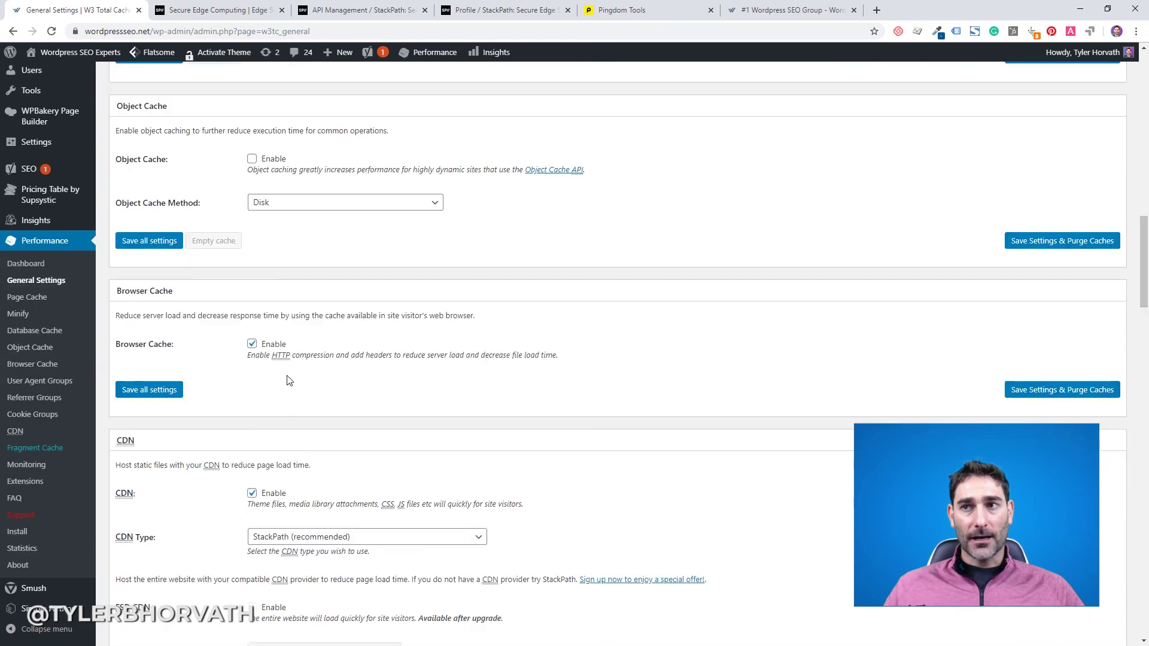
scroll(354, 231, down, 4)
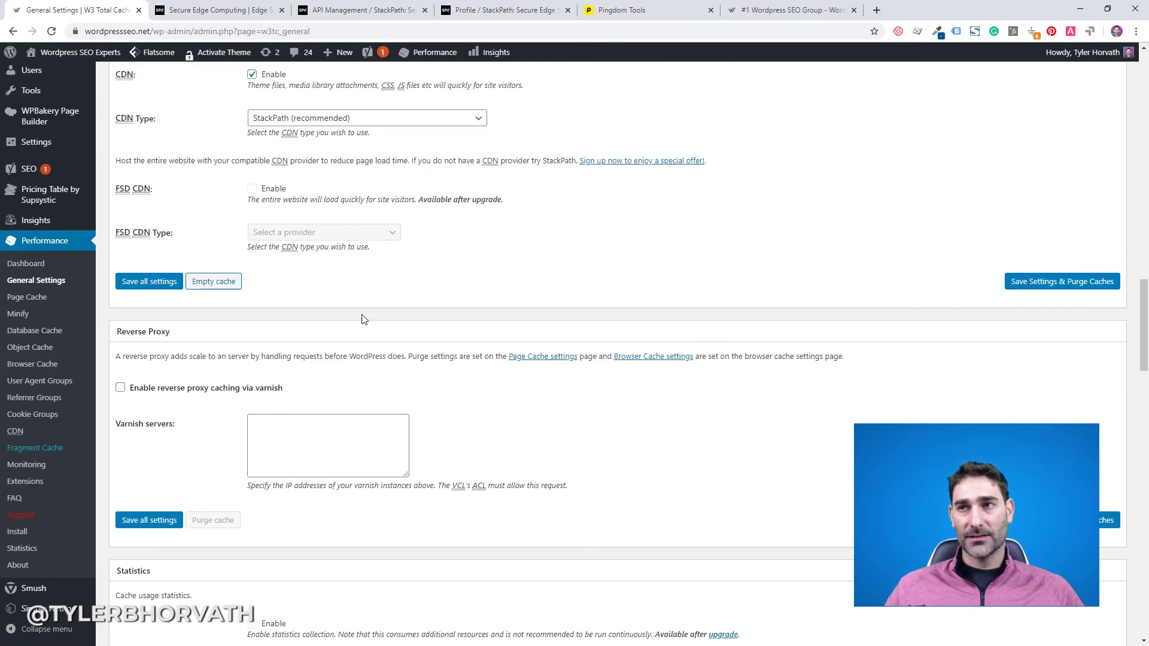
scroll(394, 335, up, 10)
scroll(394, 335, up, 13)
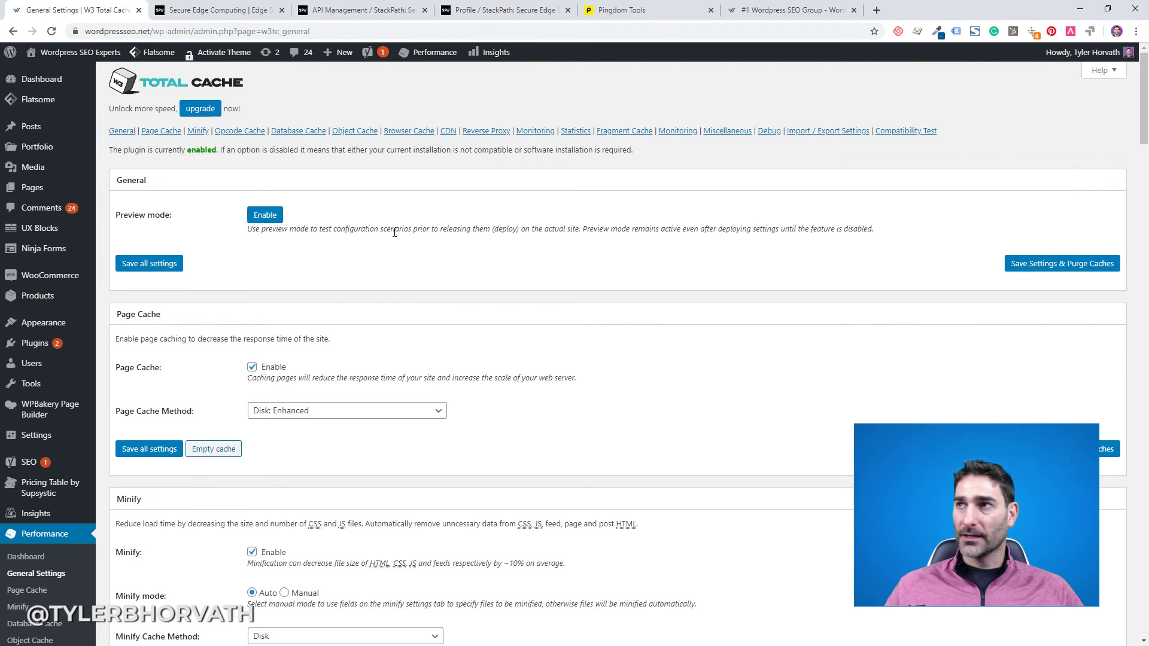
click(790, 10)
click(248, 27)
key(ctrl+c)
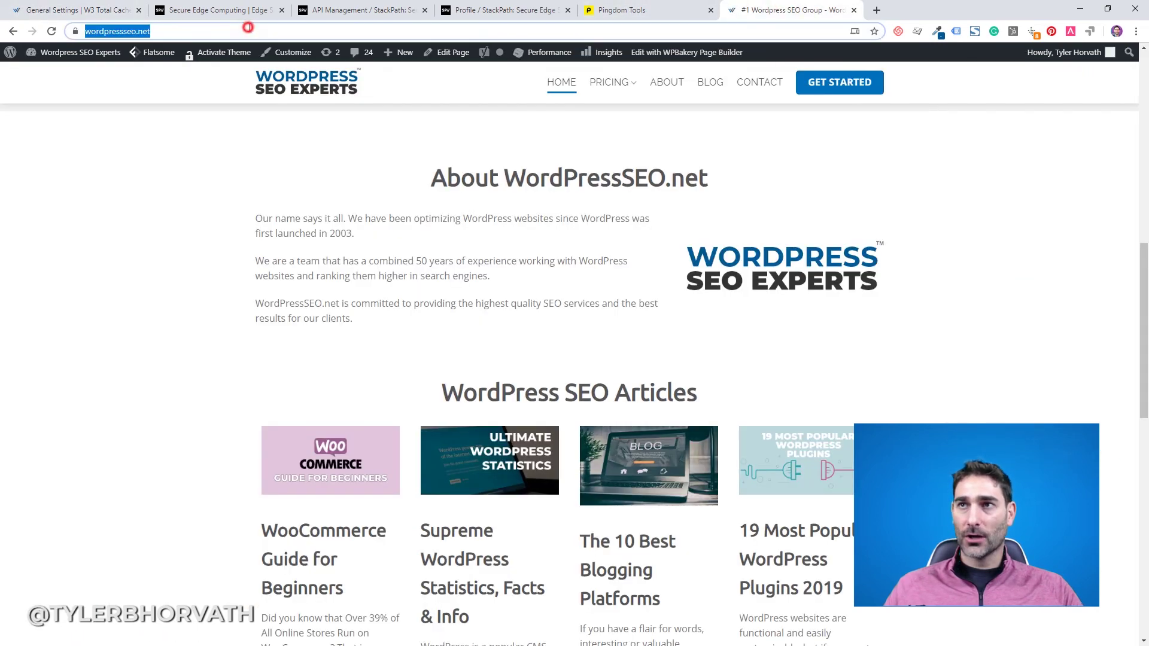
click(622, 10)
scroll(215, 243, up, 6)
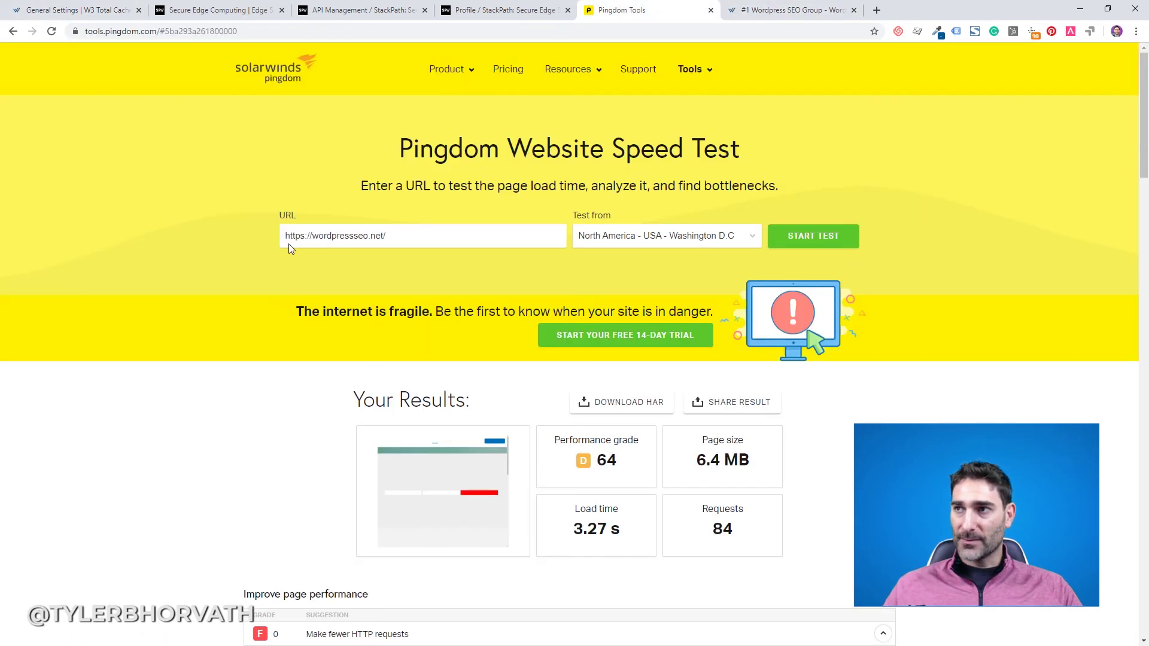
click(475, 239)
key(ctrl+a)
key(ctrl+v)
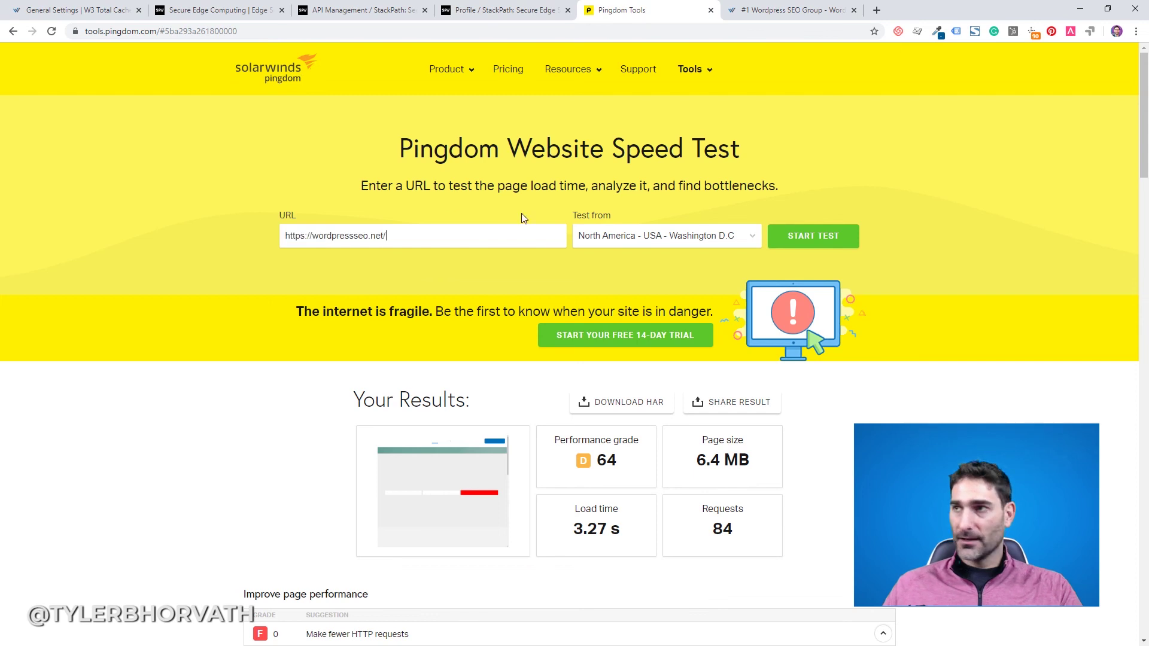
click(824, 238)
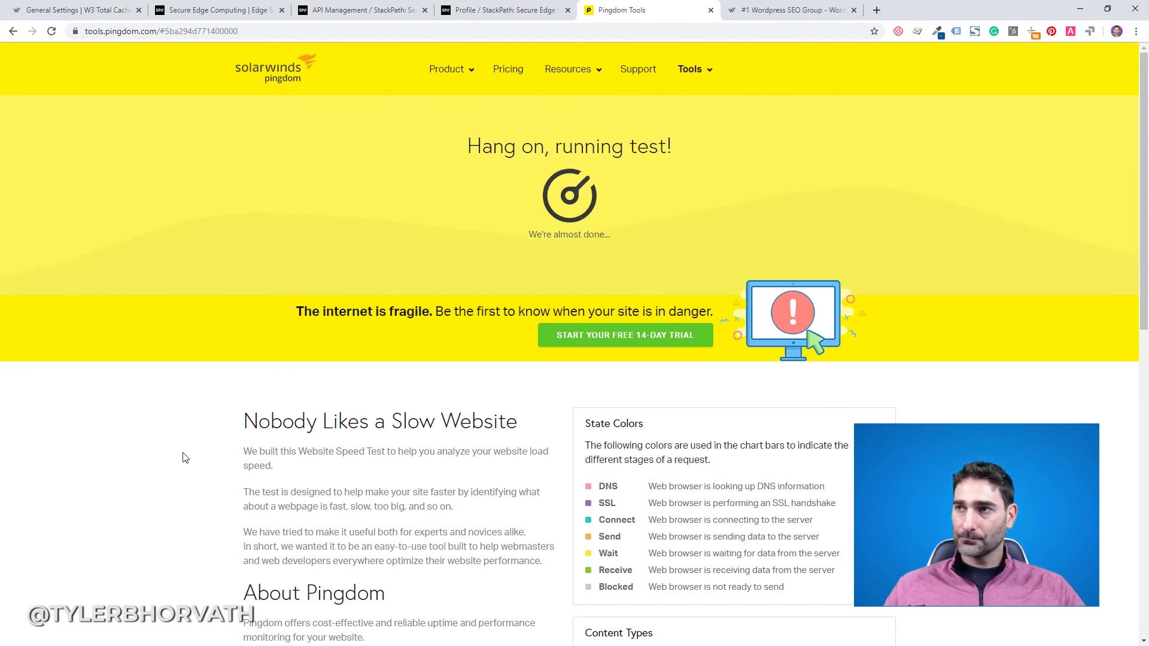
scroll(186, 457, down, 1)
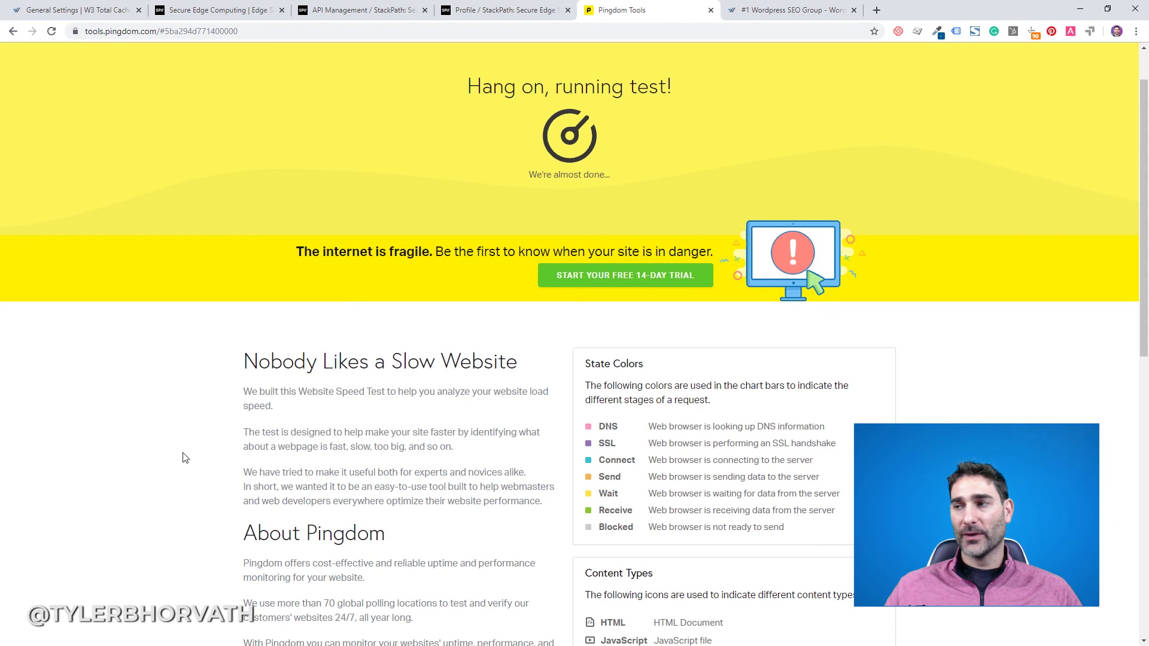